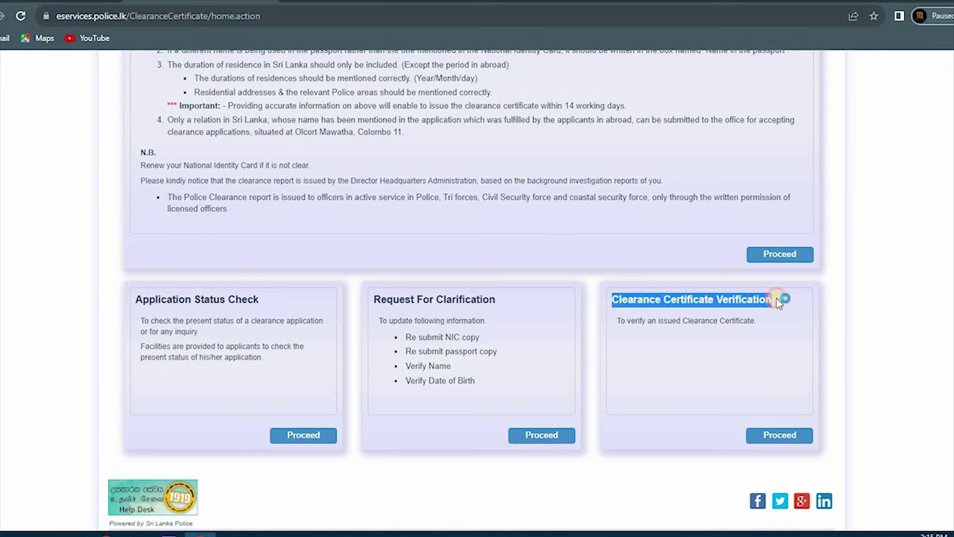
Step: Proceed to the online clearance certificate application and log in with Google as the authentication provider
{"action": "left_click", "coordinate": [778, 438]}
{"action": "left_click", "coordinate": [777, 262]}
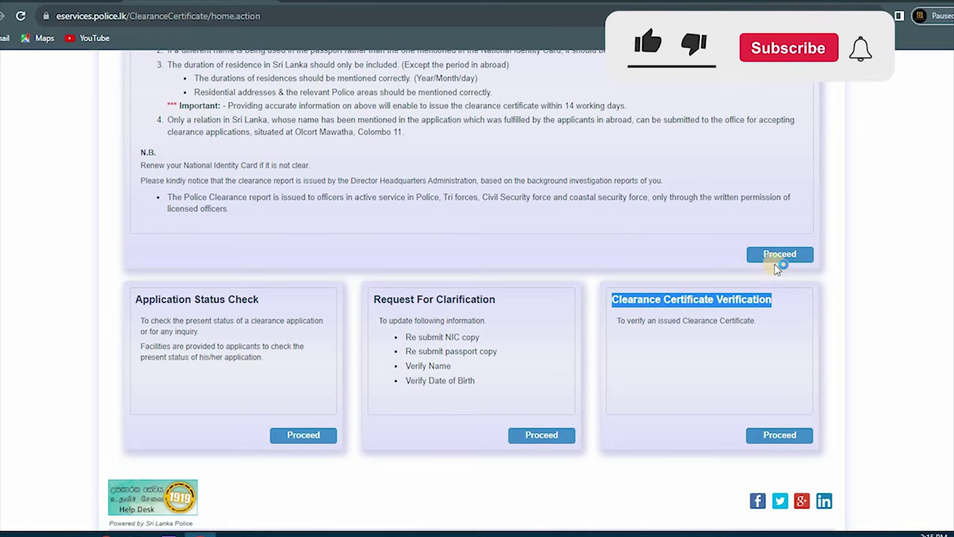
{"action": "left_click", "coordinate": [768, 261]}
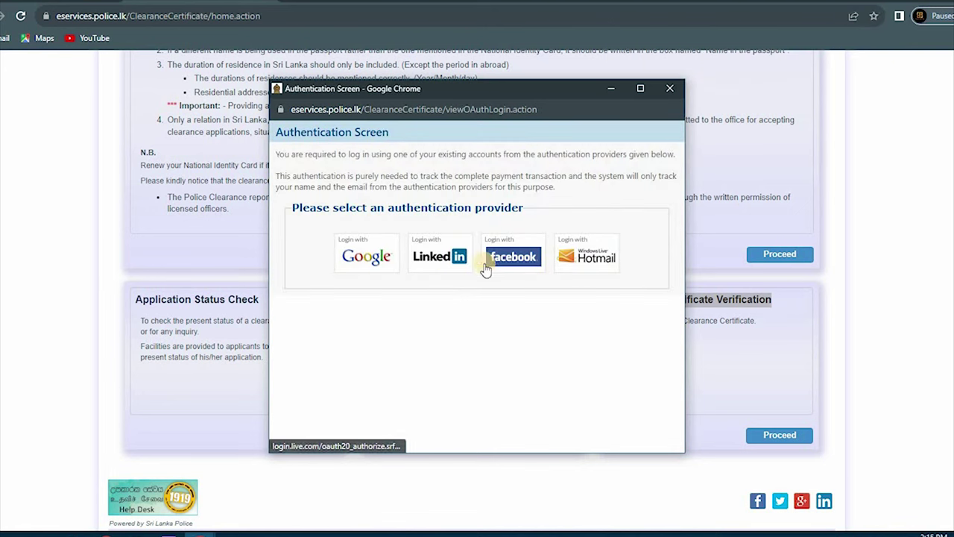
{"action": "left_click", "coordinate": [385, 259]}
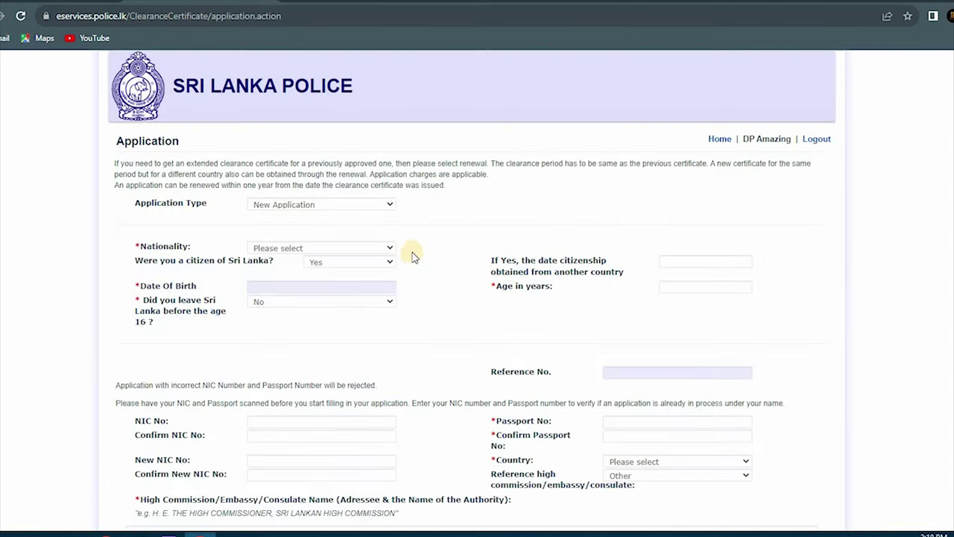
Step: Set the application type to New Application and the nationality to Sri Lankan
{"action": "left_click", "coordinate": [390, 205]}
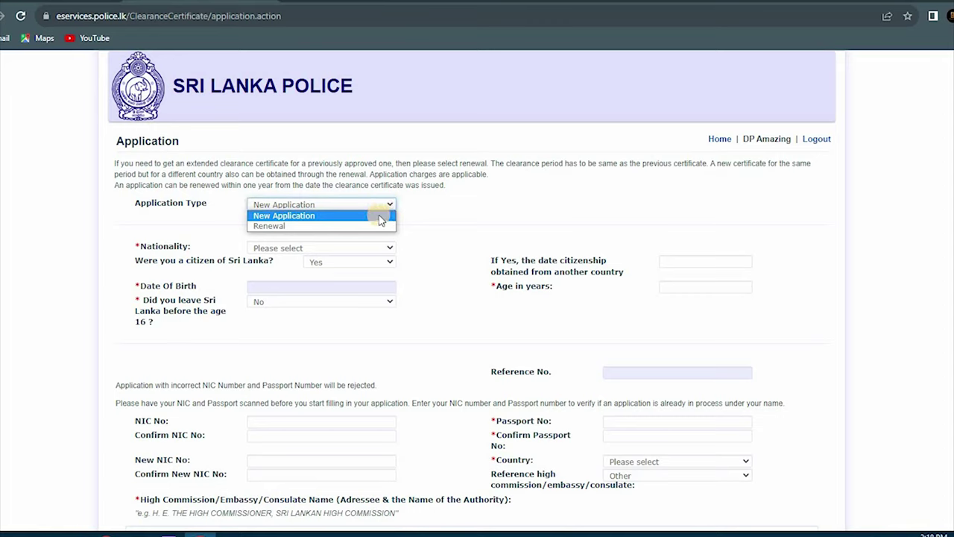
{"action": "left_click", "coordinate": [379, 215]}
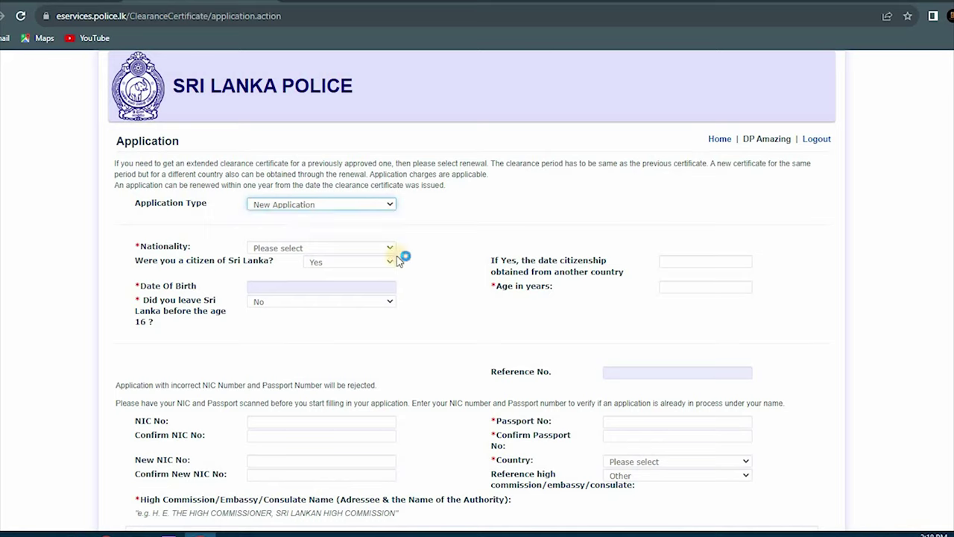
{"action": "left_click", "coordinate": [388, 251]}
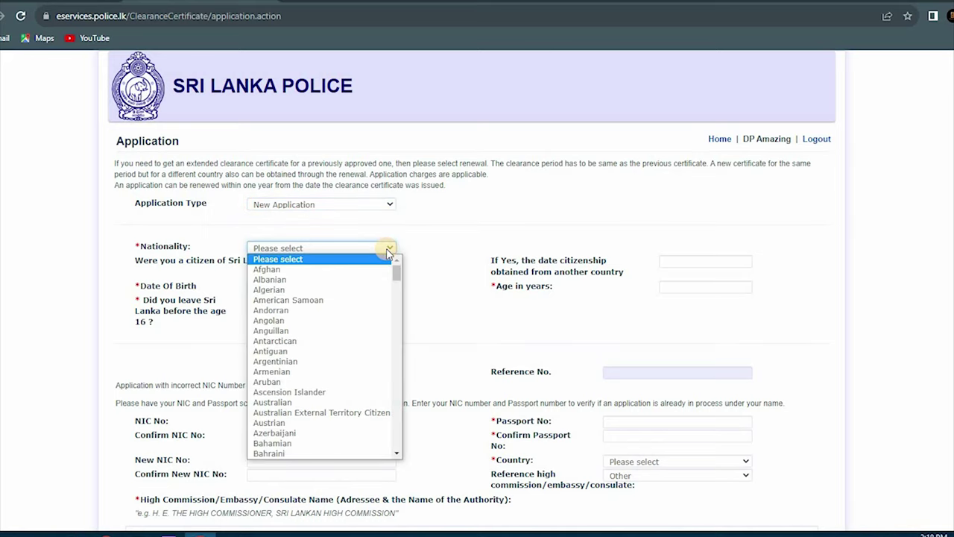
{"action": "type", "text": "sri"}
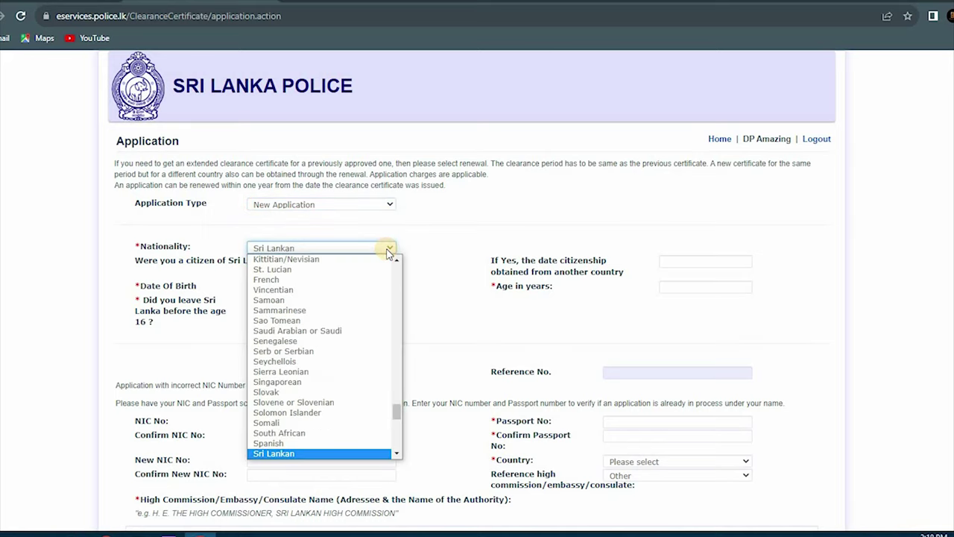
{"action": "left_click", "coordinate": [388, 250]}
Step: Fill in the date of birth and an age of 30, answering No to leaving Sri Lanka before the age of 16
{"action": "left_click", "coordinate": [365, 259]}
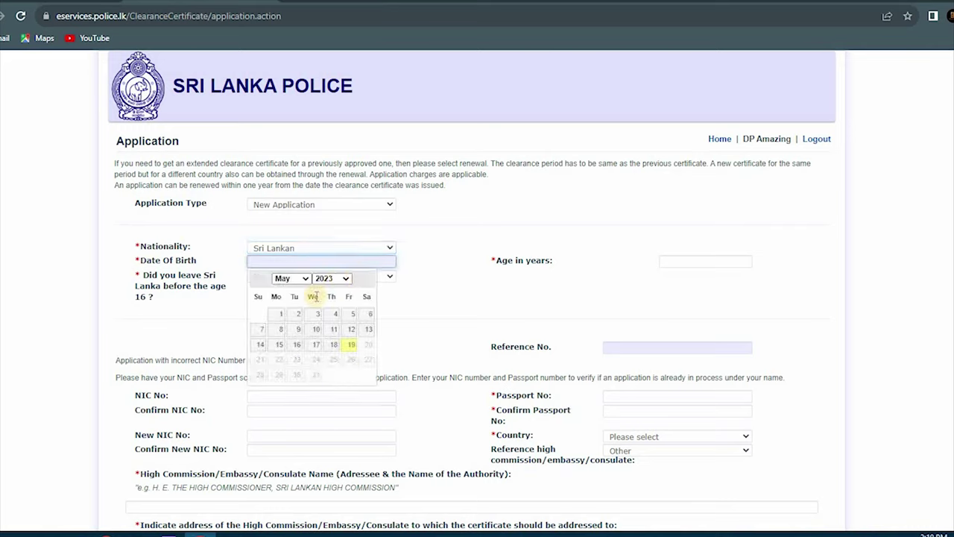
{"action": "left_click", "coordinate": [281, 313]}
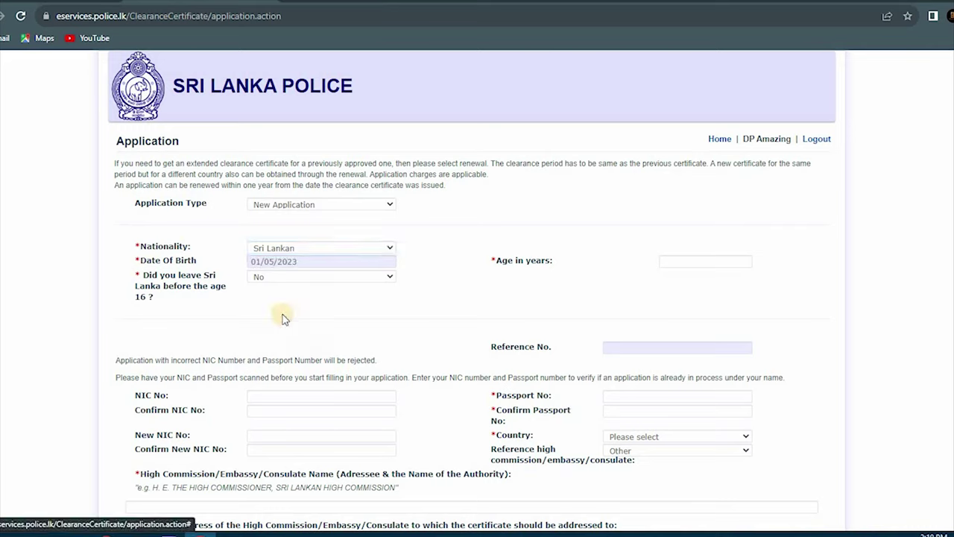
{"action": "left_click", "coordinate": [351, 278]}
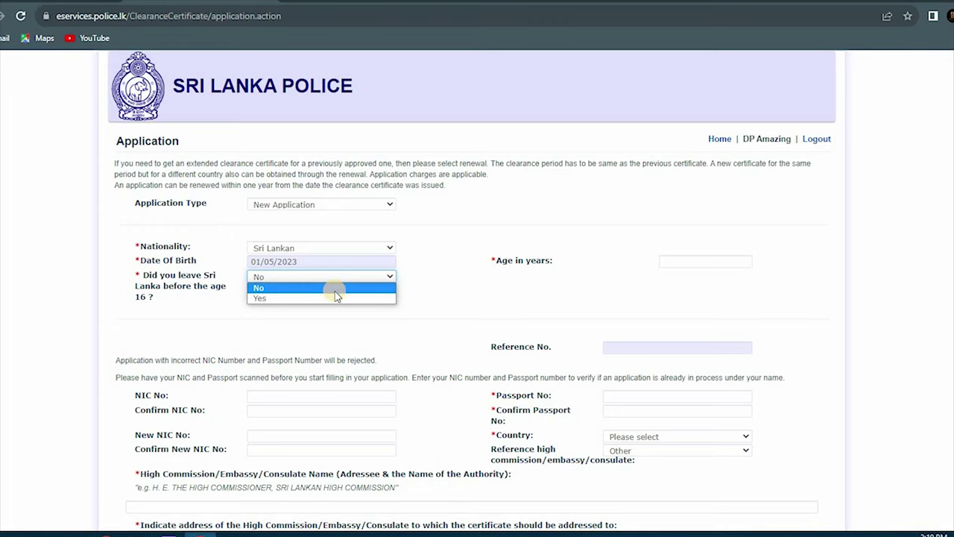
{"action": "left_click", "coordinate": [335, 288]}
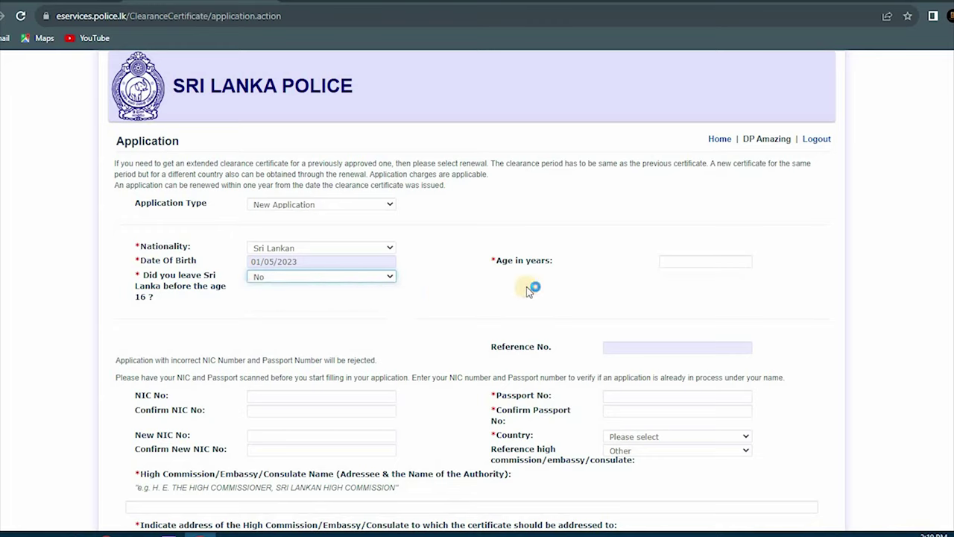
{"action": "left_click", "coordinate": [682, 263]}
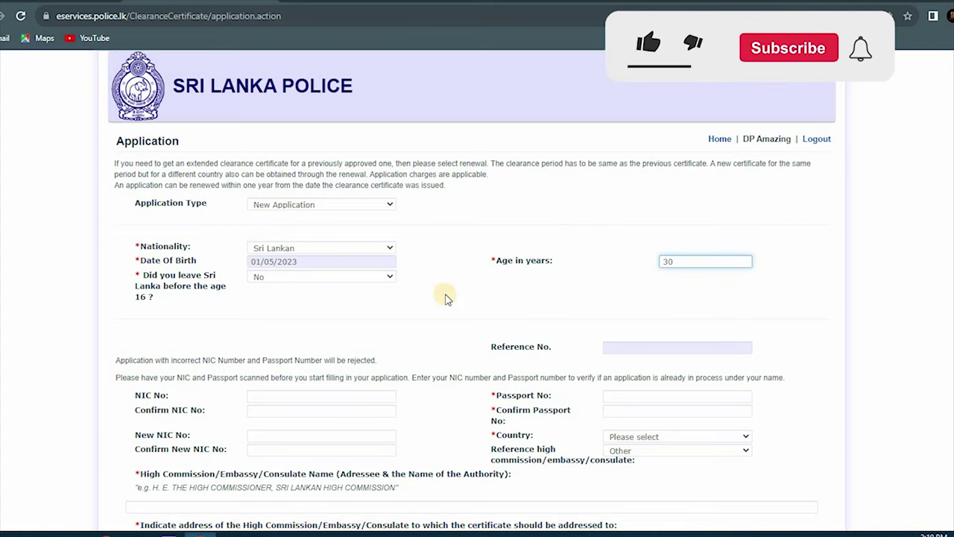
Step: Enter the applicant's NIC number and repeat it as the confirmation
{"action": "scroll", "coordinate": [427, 291], "scroll_direction": "down", "scroll_amount": 3}
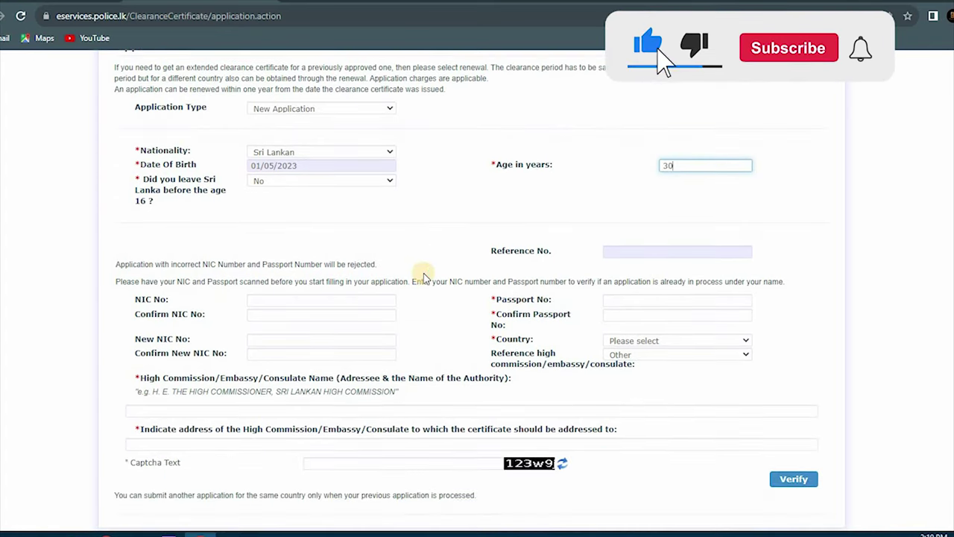
{"action": "left_click", "coordinate": [328, 296]}
{"action": "type", "text": "1111111111"}
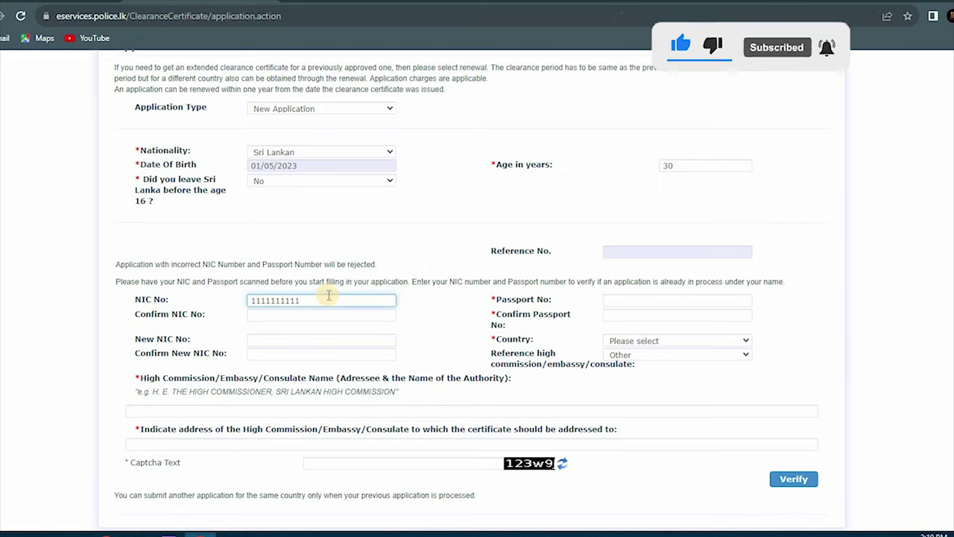
{"action": "double_click", "coordinate": [328, 296]}
{"action": "left_click", "coordinate": [319, 315]}
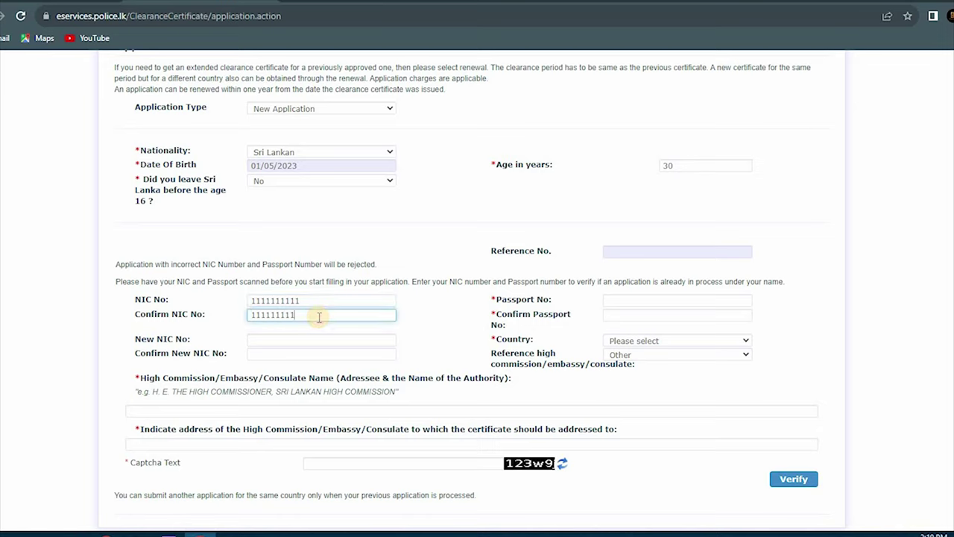
{"action": "double_click", "coordinate": [319, 316]}
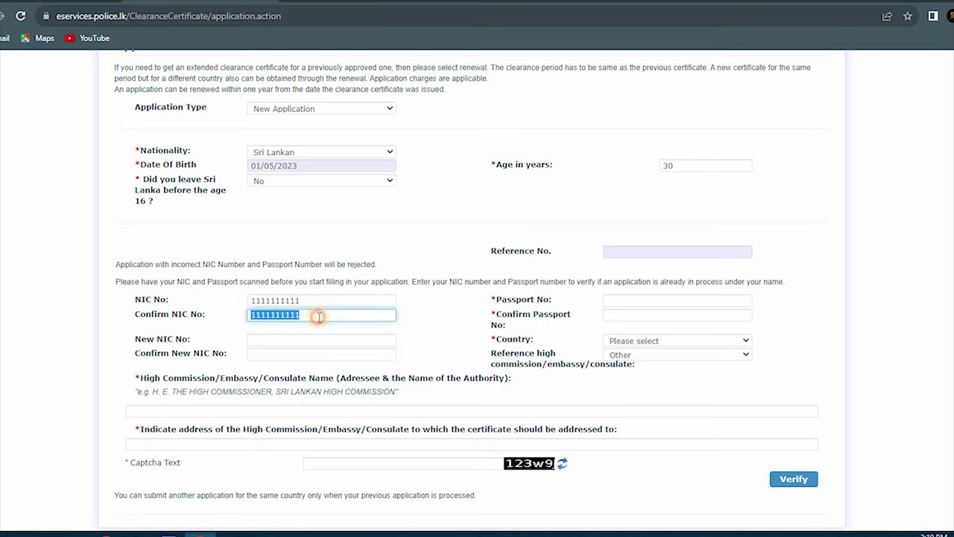
{"action": "left_click", "coordinate": [320, 315]}
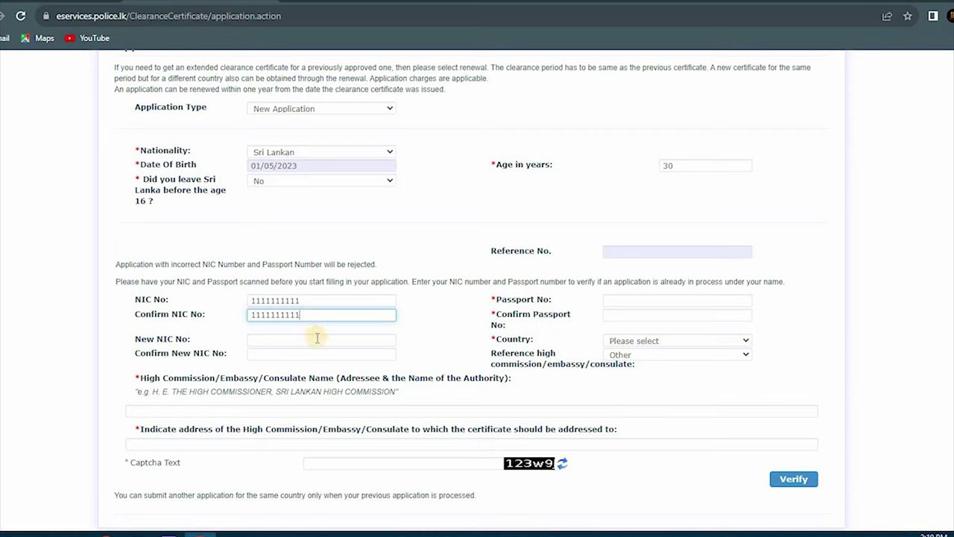
Step: Leave the new NIC number and its confirmation blank, and enter the passport number with its confirmation
{"action": "left_click", "coordinate": [316, 338]}
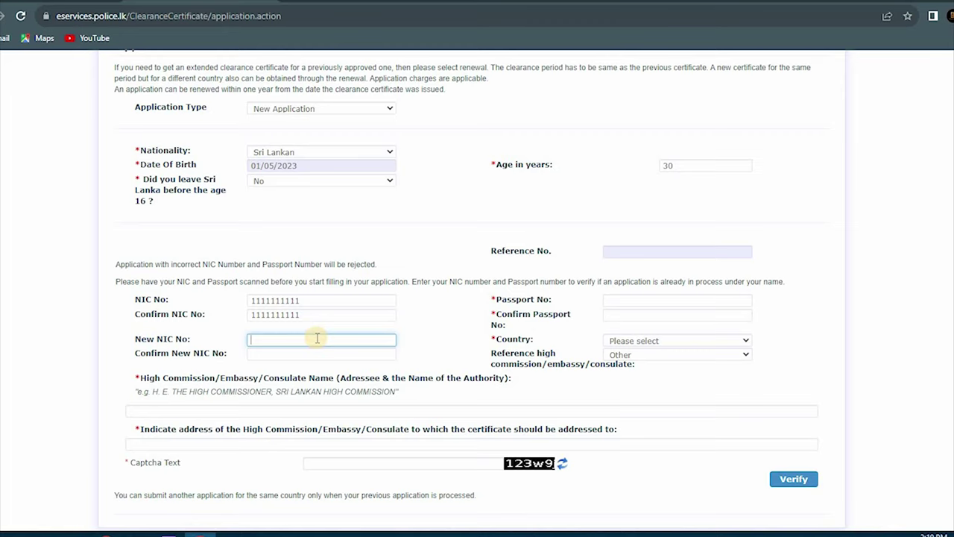
{"action": "left_click", "coordinate": [316, 352]}
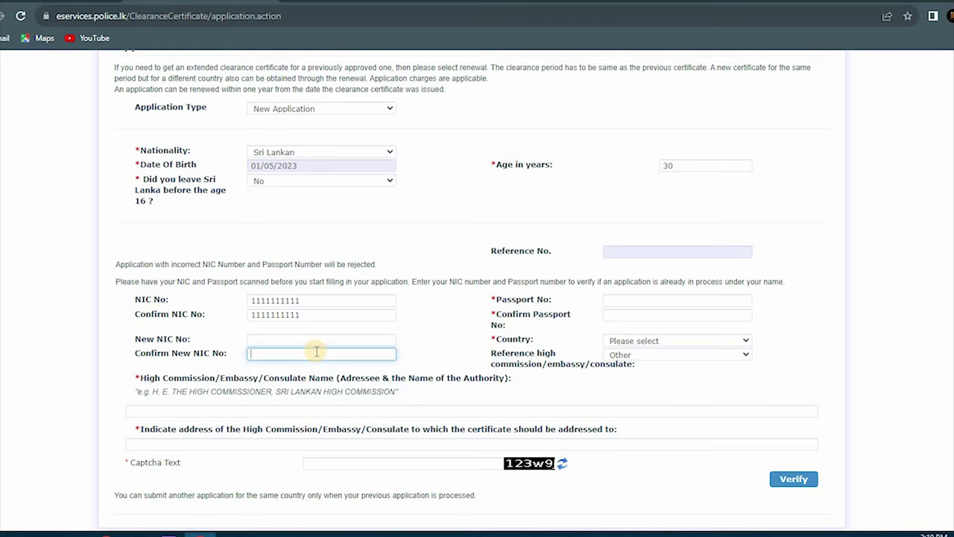
{"action": "left_click", "coordinate": [617, 300]}
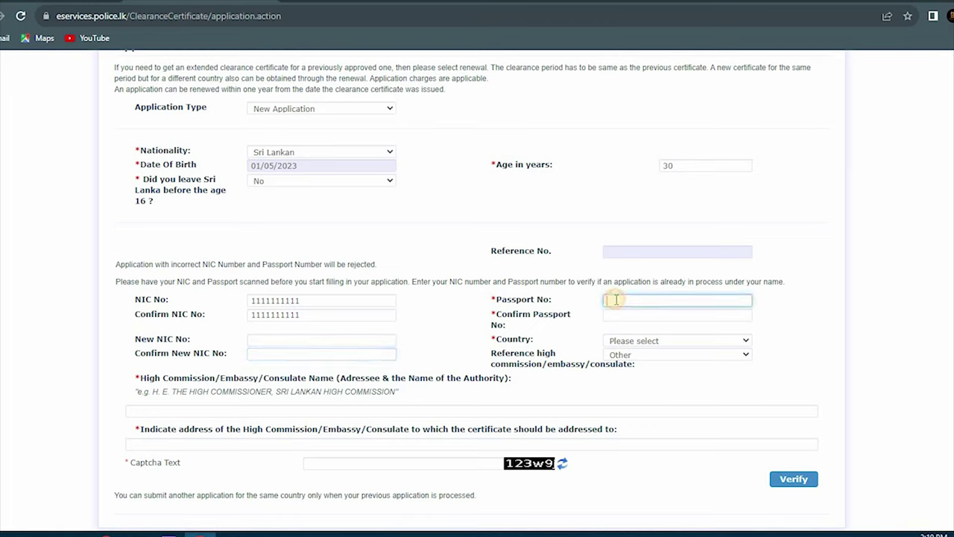
{"action": "type", "text": "11111111111"}
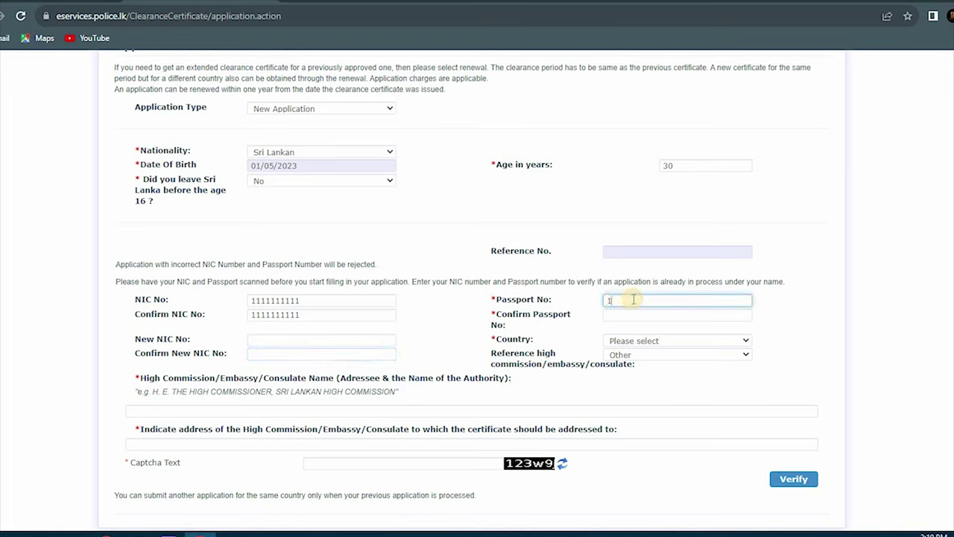
{"action": "left_click", "coordinate": [639, 315]}
{"action": "type", "text": "11111111111"}
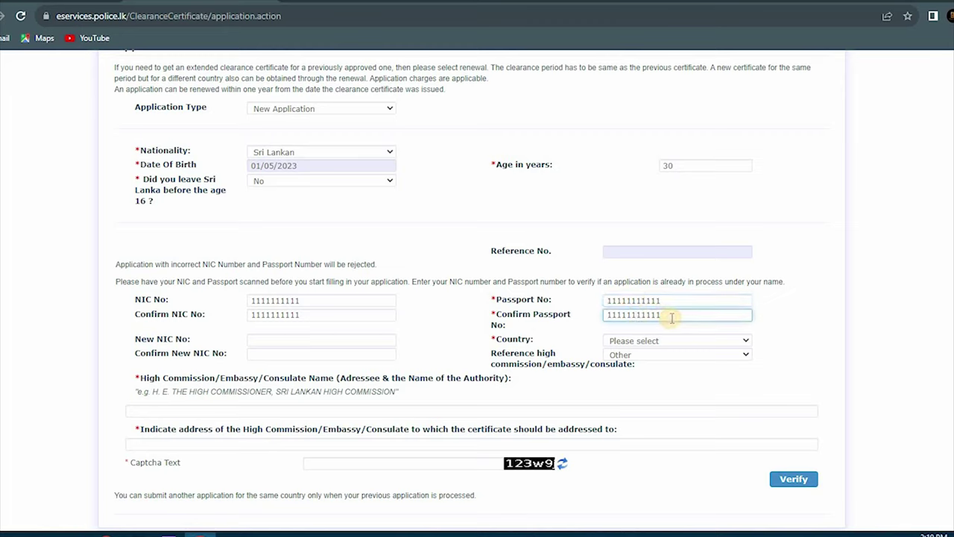
Step: Set the country to Australia and the reference high commission to AUSTRALIAN HIGH COMMISSION - COLOMBO
{"action": "left_click", "coordinate": [721, 342]}
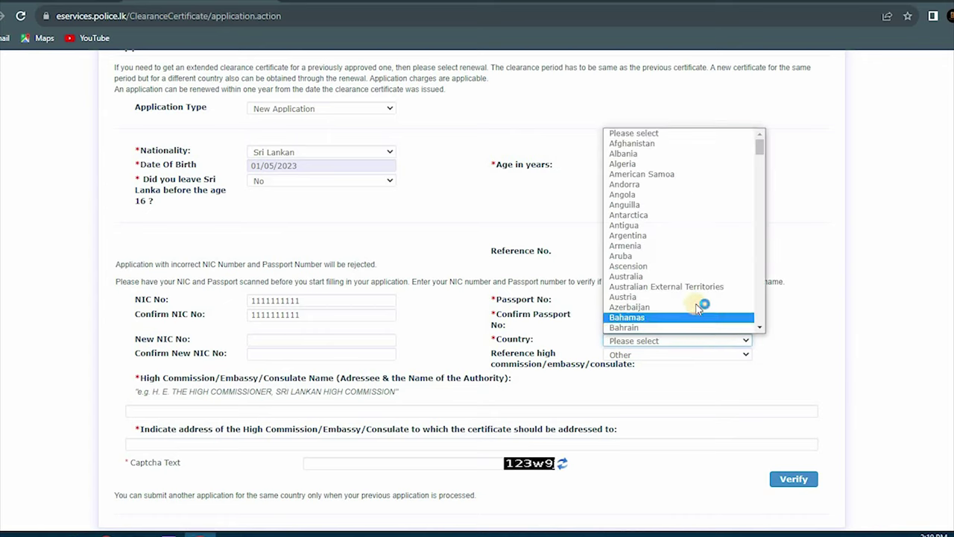
{"action": "left_click", "coordinate": [679, 276]}
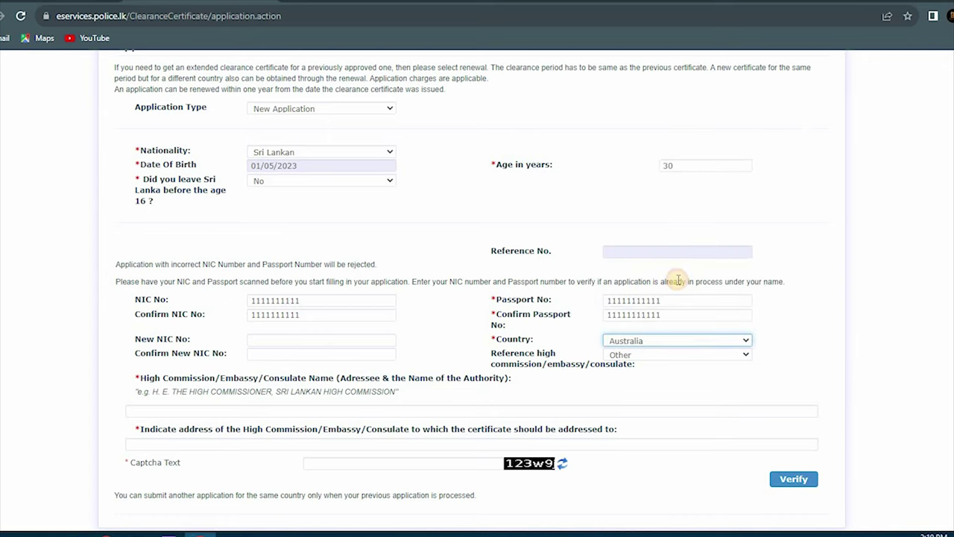
{"action": "left_click", "coordinate": [738, 358]}
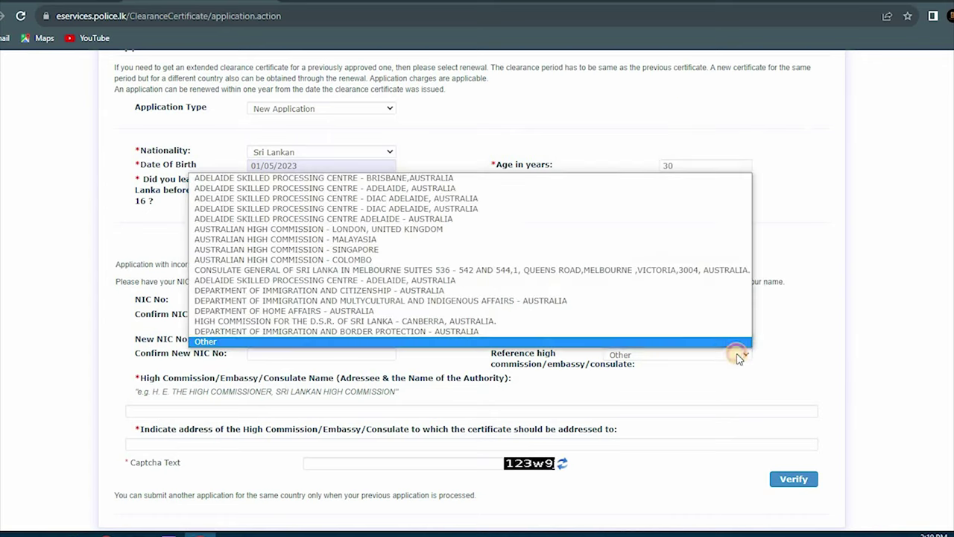
{"action": "left_click", "coordinate": [471, 260]}
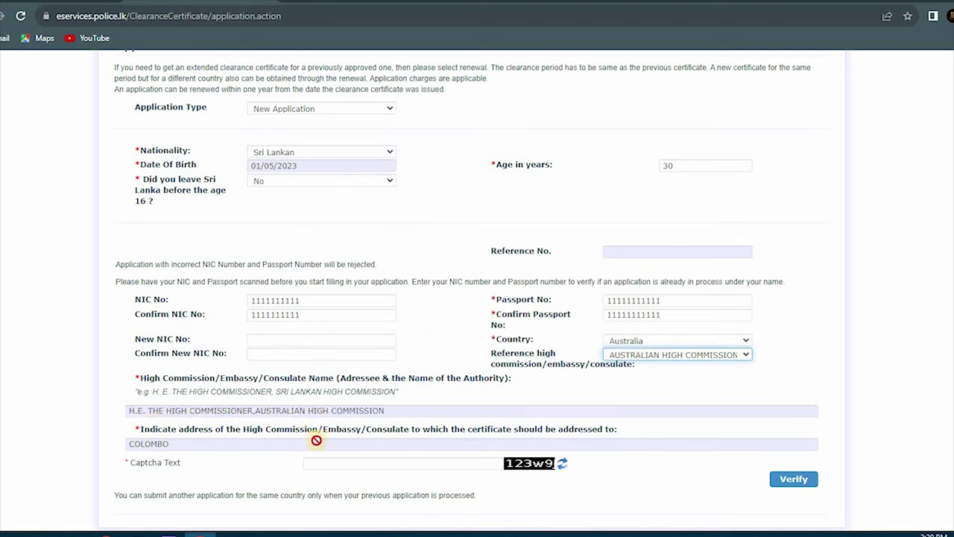
Step: Fill in the captcha text, refreshing the captcha image, and submit the entered details for verification
{"action": "left_click", "coordinate": [377, 462]}
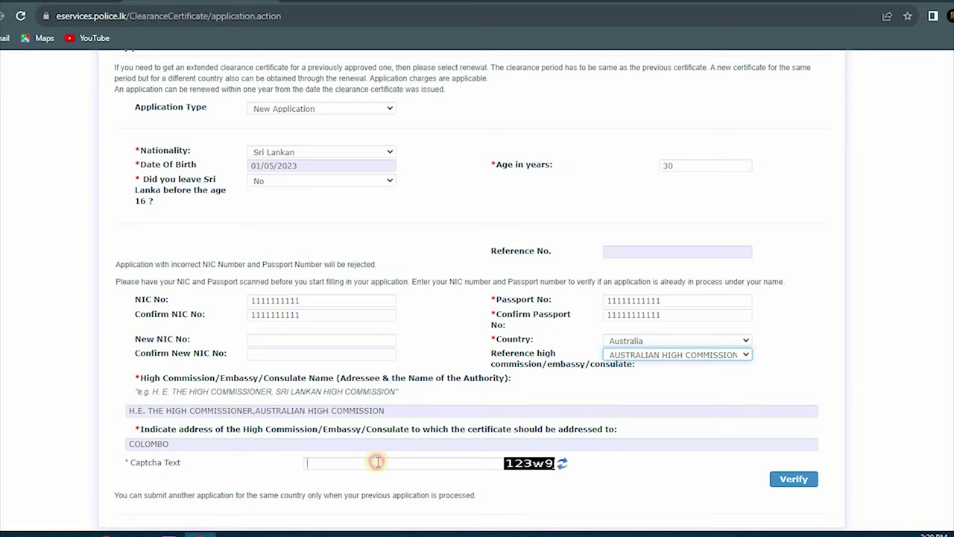
{"action": "type", "text": "123w9"}
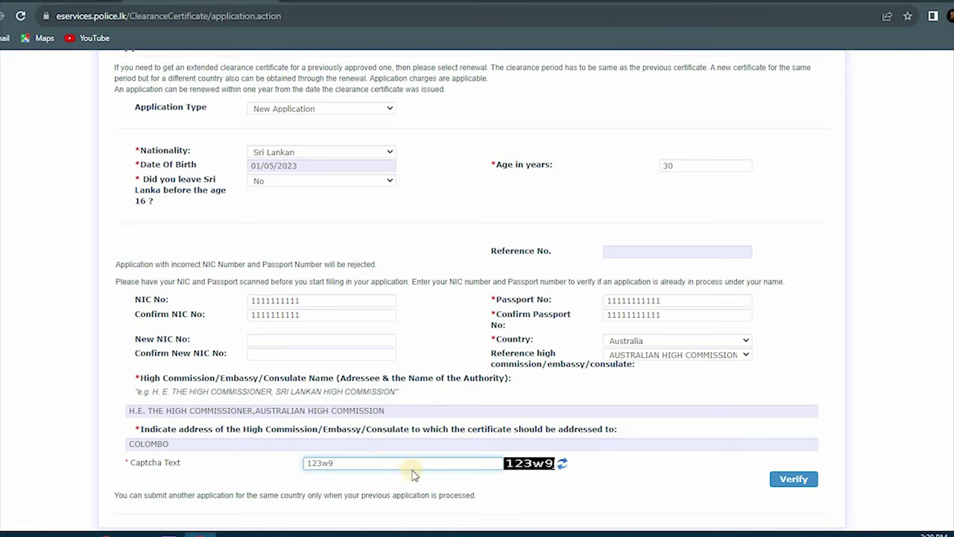
{"action": "left_click", "coordinate": [563, 467]}
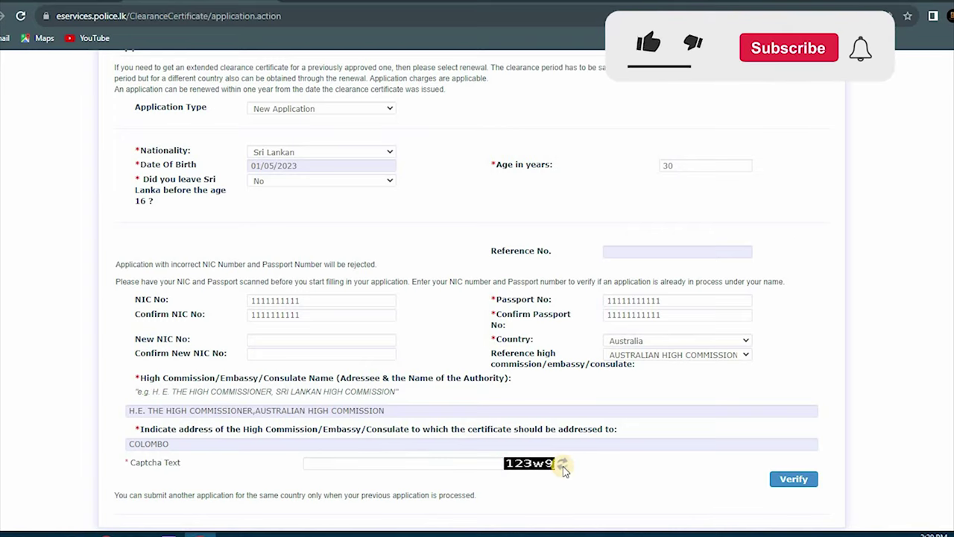
{"action": "left_click", "coordinate": [792, 478]}
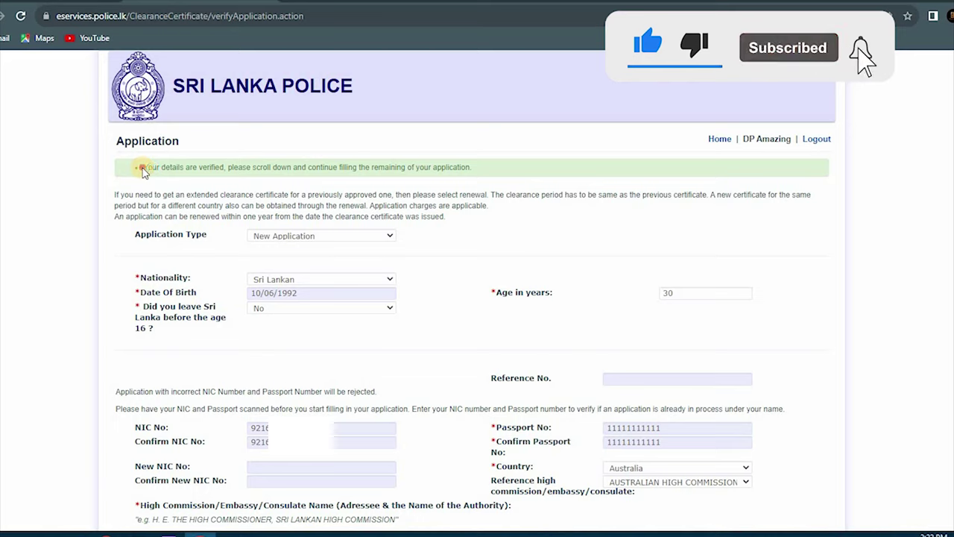
{"action": "left_click_drag", "start_coordinate": [144, 170], "coordinate": [492, 177]}
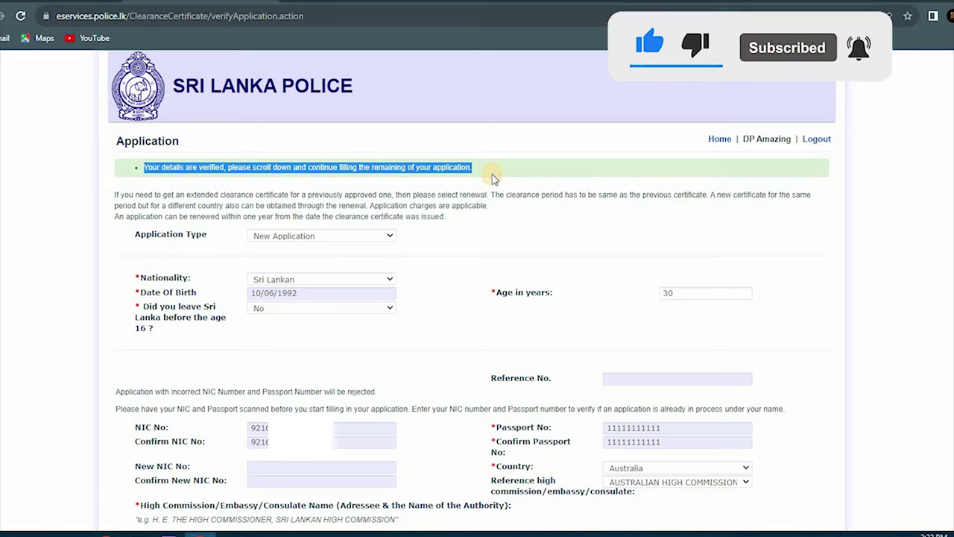
{"action": "left_click", "coordinate": [488, 176]}
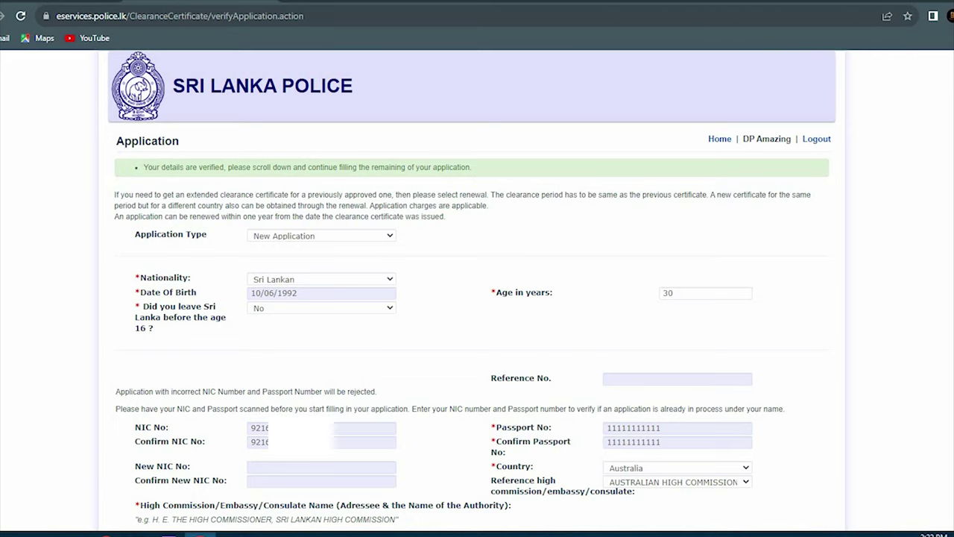
Step: Enter "NAME IN CAPITAL LETTETS" as the applicant's full name as in the current NIC
{"action": "scroll", "coordinate": [471, 287], "scroll_direction": "down", "scroll_amount": 8}
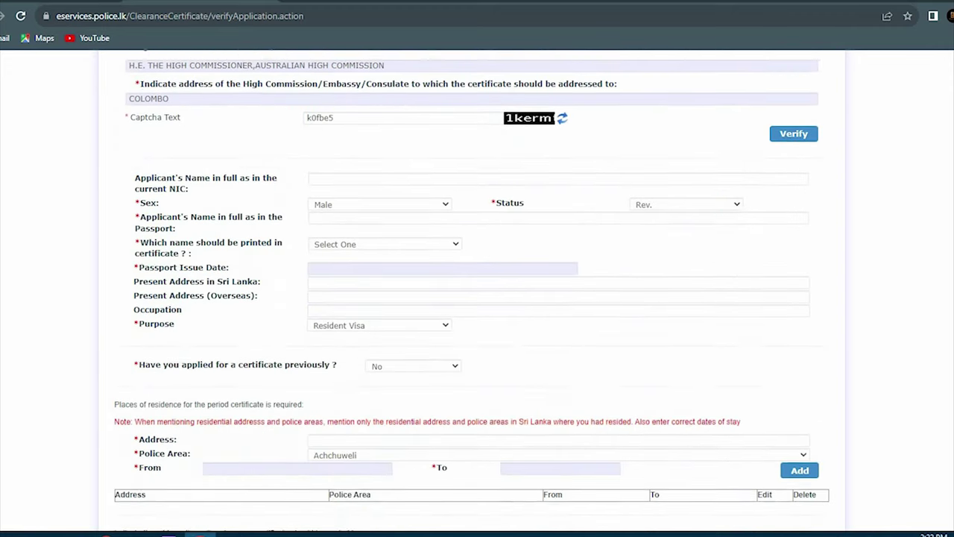
{"action": "left_click", "coordinate": [415, 73]}
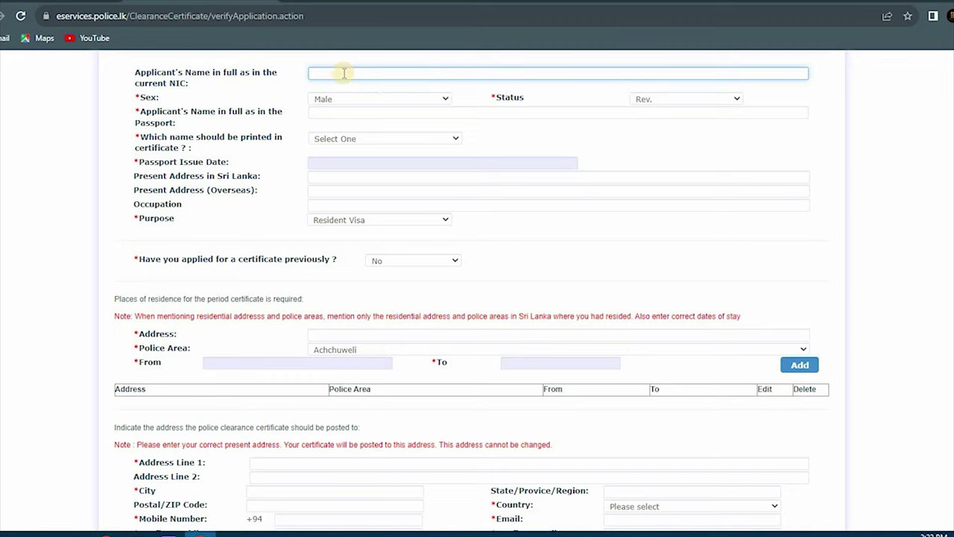
{"action": "type", "text": "NAME IN CAPITAL LETTETS"}
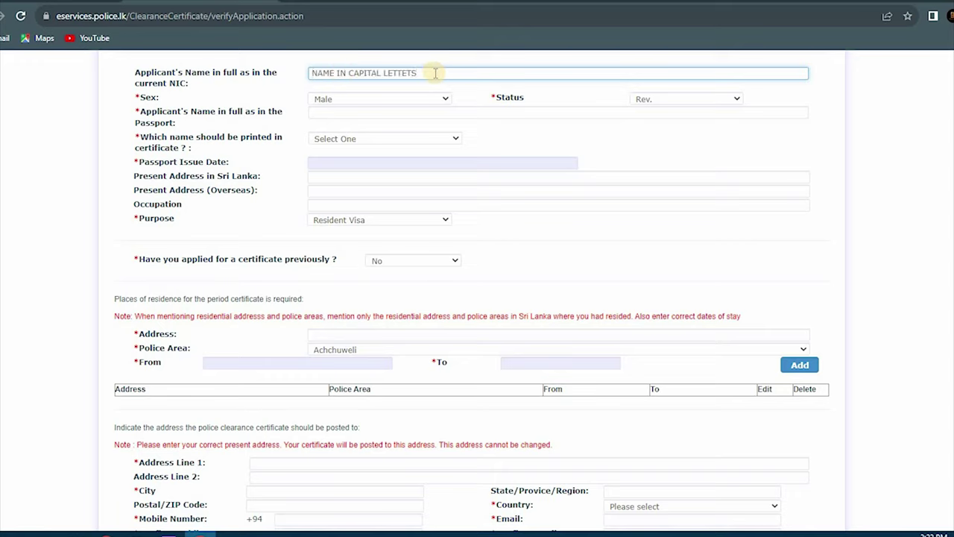
Step: Set the applicant's sex to Male and status to Unmarried
{"action": "triple_click", "coordinate": [435, 73]}
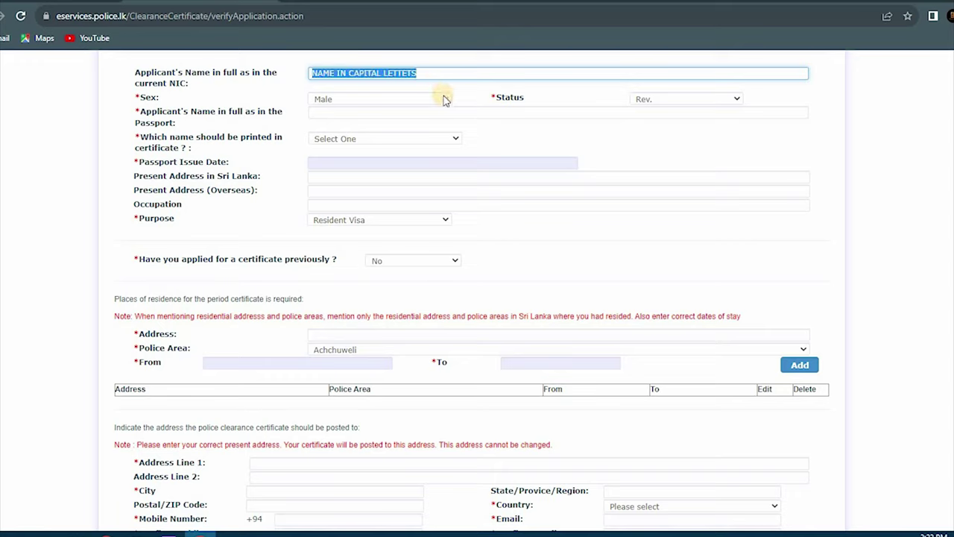
{"action": "left_click", "coordinate": [444, 99]}
{"action": "left_click", "coordinate": [433, 110]}
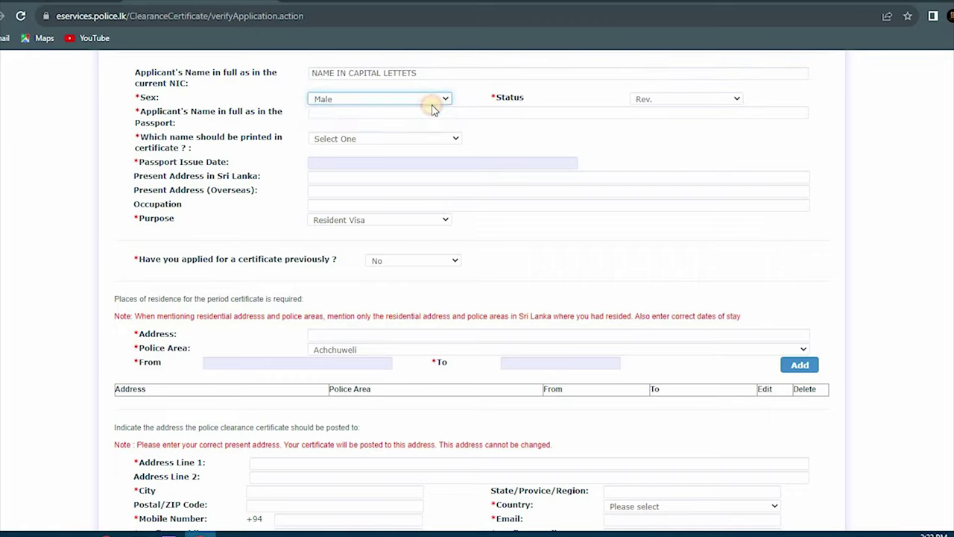
{"action": "left_click", "coordinate": [732, 103]}
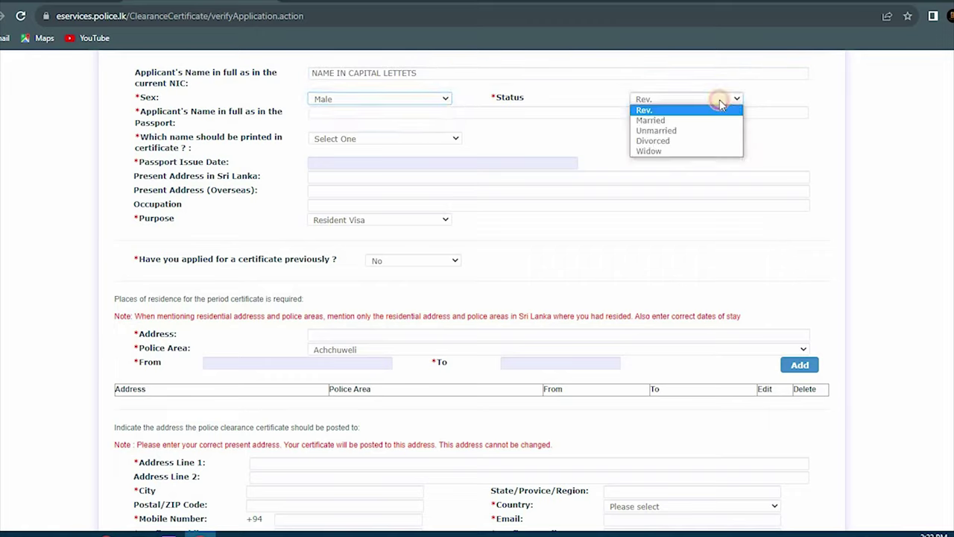
{"action": "left_click", "coordinate": [696, 132]}
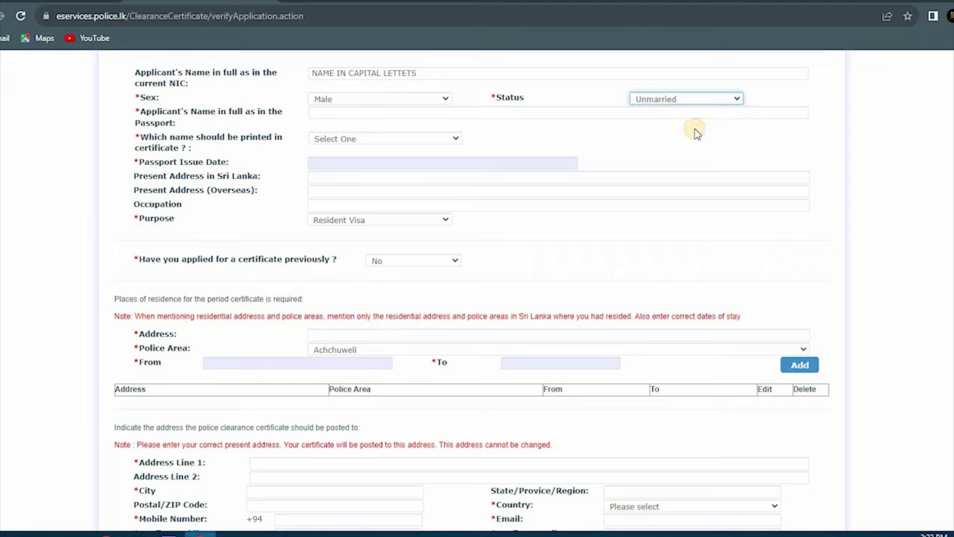
Step: Choose the NIC name for printing on the certificate and set the passport issue date to 01/05/2023
{"action": "left_click", "coordinate": [443, 141]}
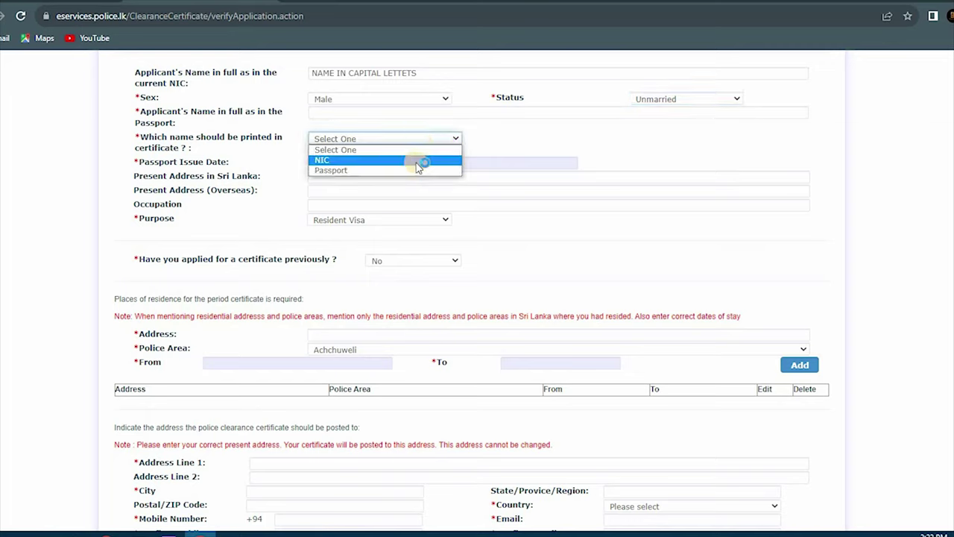
{"action": "left_click", "coordinate": [416, 161]}
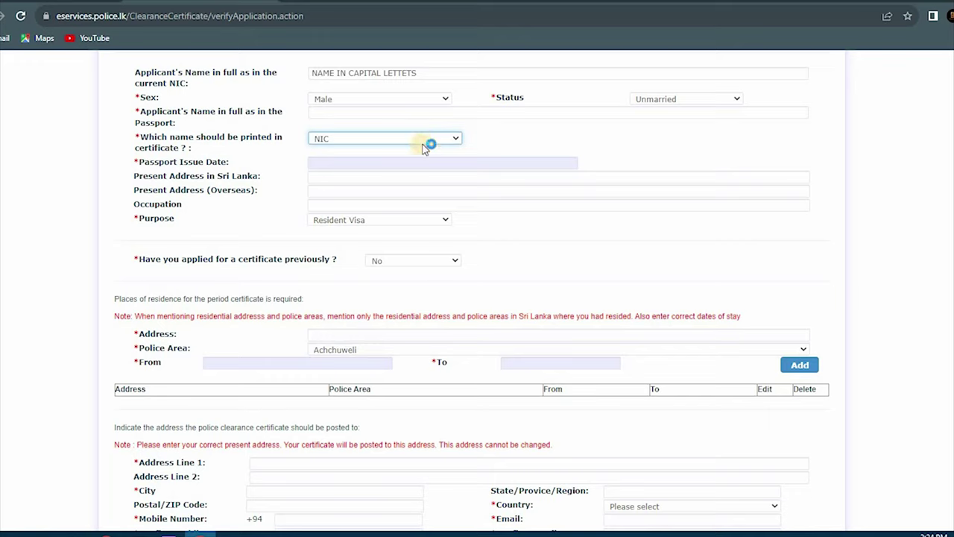
{"action": "left_click", "coordinate": [421, 162]}
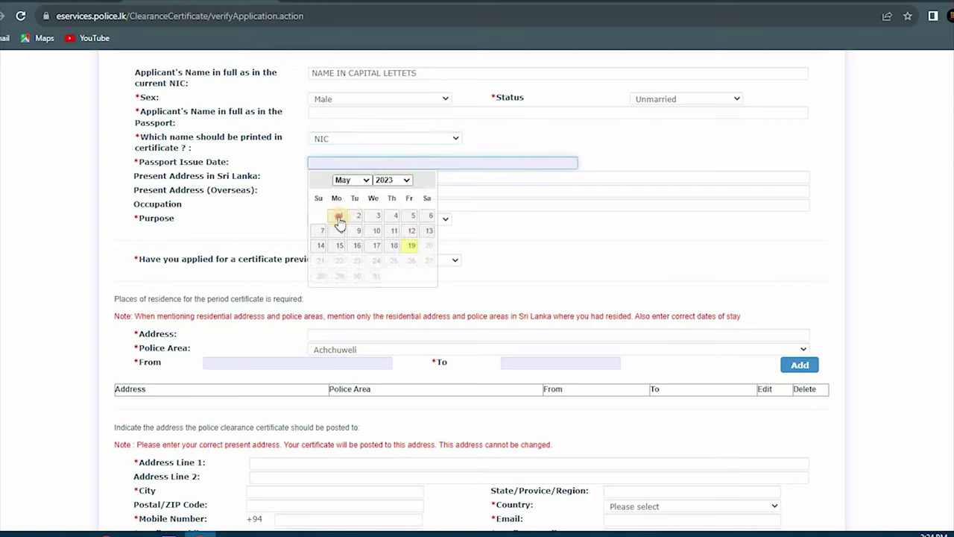
{"action": "left_click", "coordinate": [340, 216]}
Step: Enter "Address line 1" as the present address in Sri Lanka and "Address line 2" as the present overseas address
{"action": "left_click", "coordinate": [379, 172]}
{"action": "type", "text": "Address line 1"}
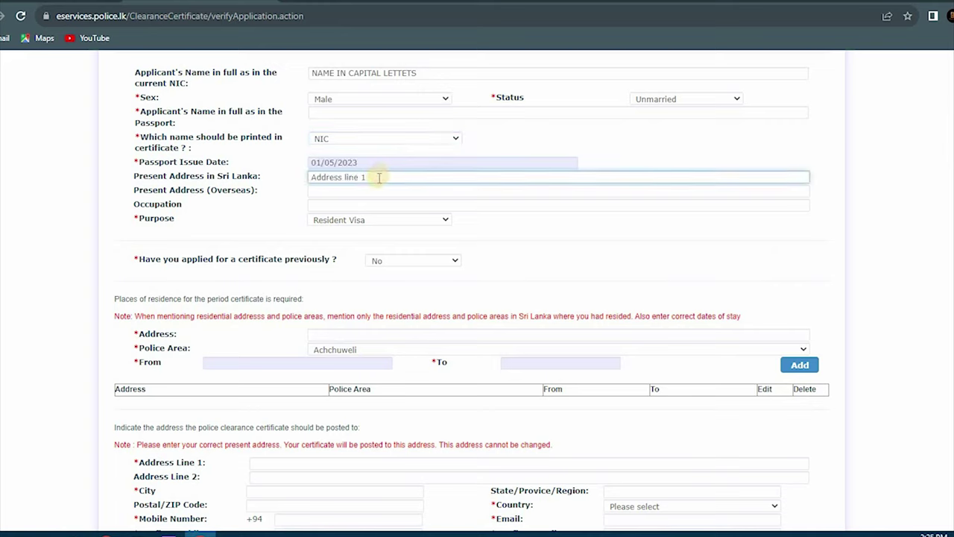
{"action": "left_click", "coordinate": [375, 191]}
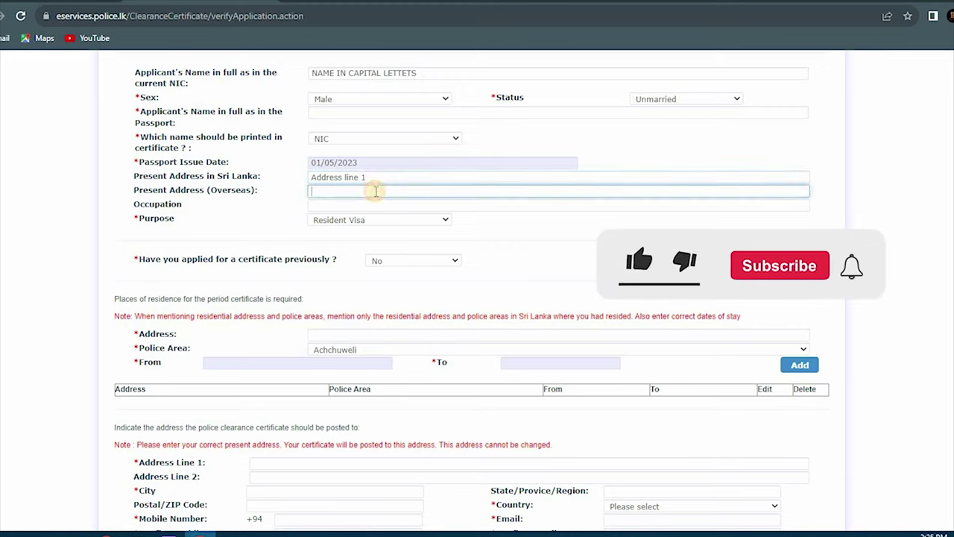
{"action": "type", "text": "Address line 2"}
Step: Set the occupation to Graphic designer, the purpose to Student, and the previous certificate application answer to No
{"action": "left_click", "coordinate": [411, 203]}
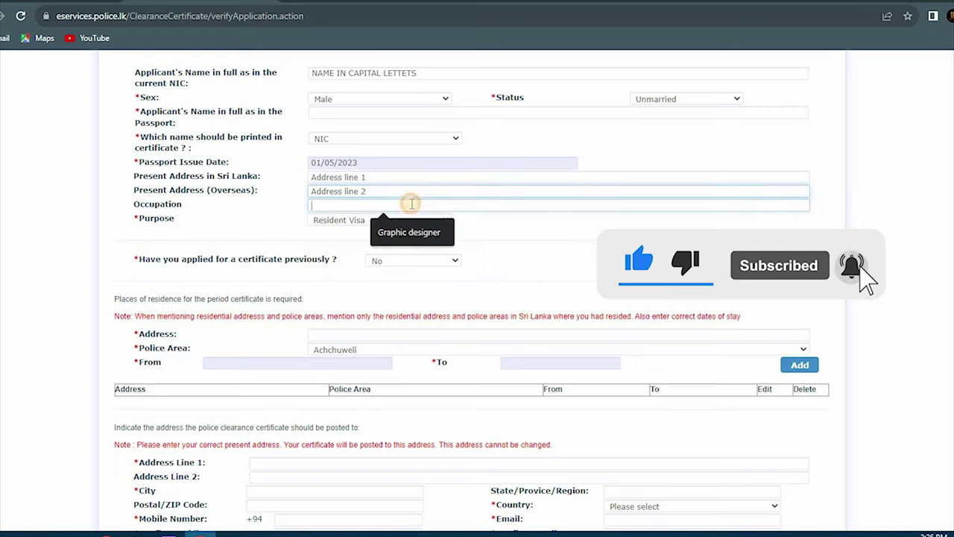
{"action": "left_click", "coordinate": [408, 231]}
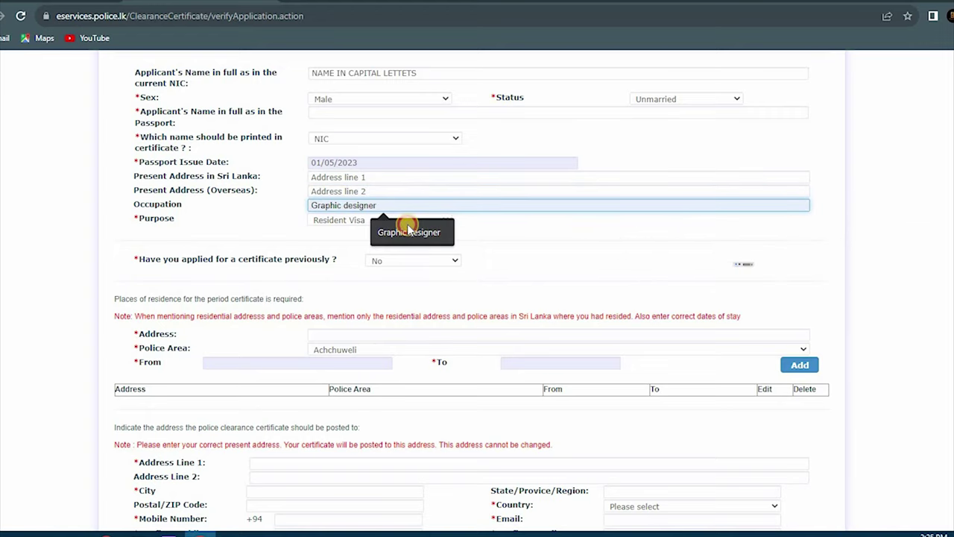
{"action": "left_click", "coordinate": [407, 221]}
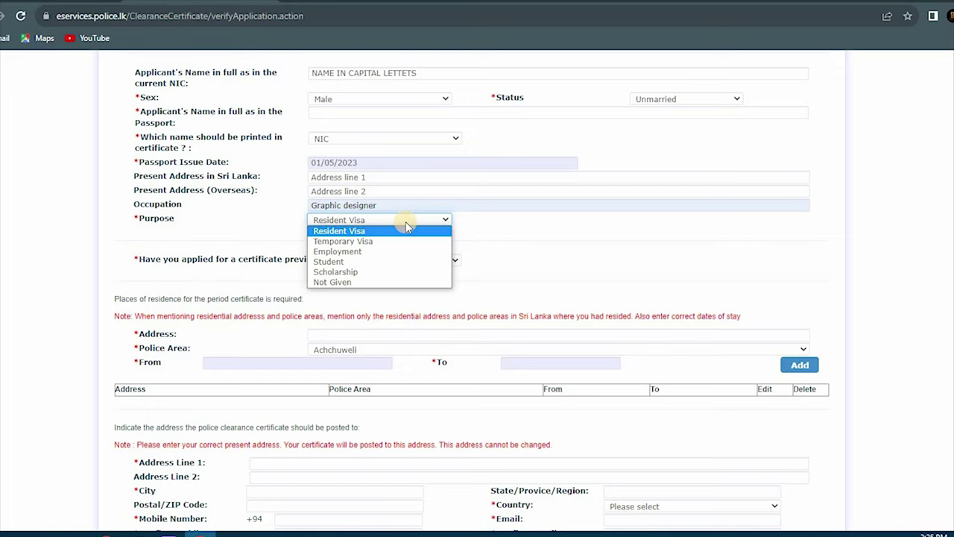
{"action": "left_click", "coordinate": [398, 264]}
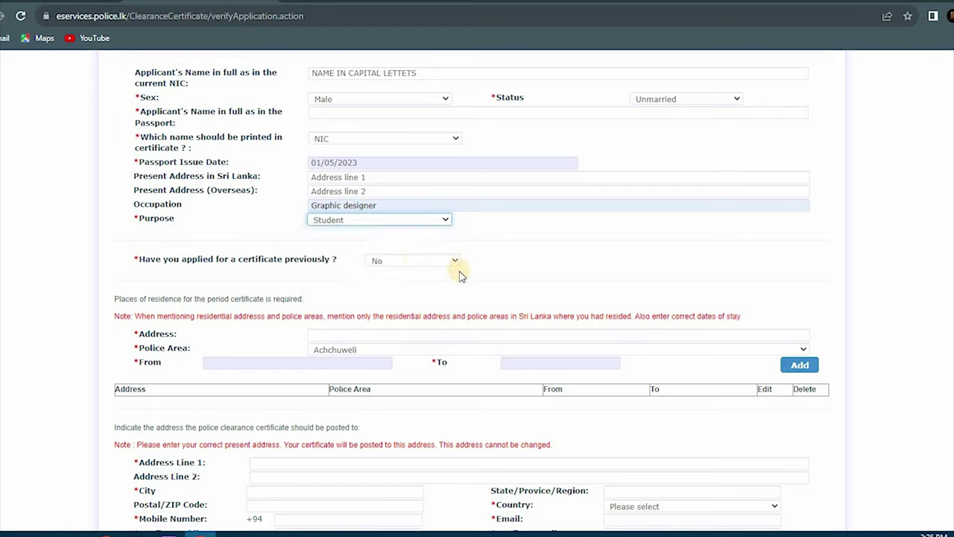
{"action": "left_click", "coordinate": [454, 263]}
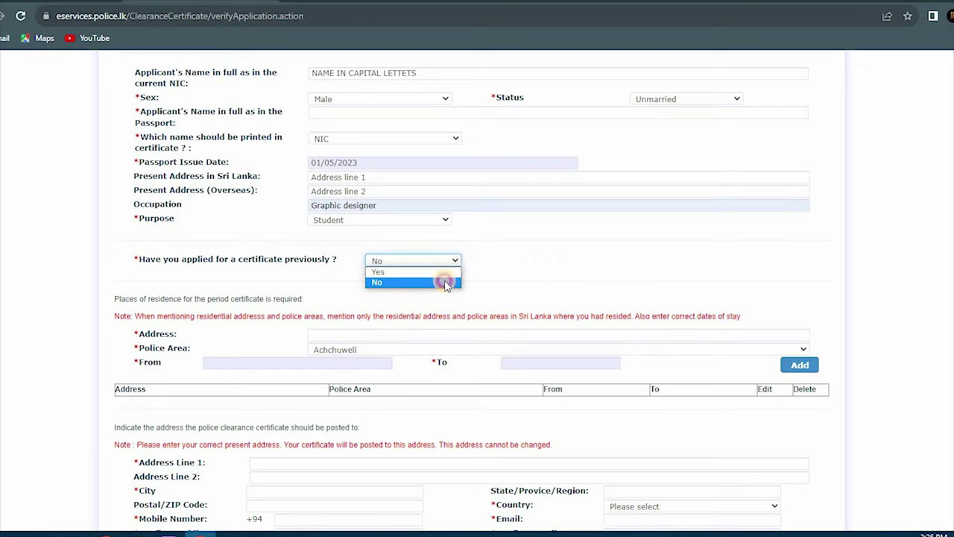
{"action": "left_click", "coordinate": [443, 281]}
Step: Enter "Address line 1" as the place of residence and choose Adappan as its police area
{"action": "left_click", "coordinate": [421, 333]}
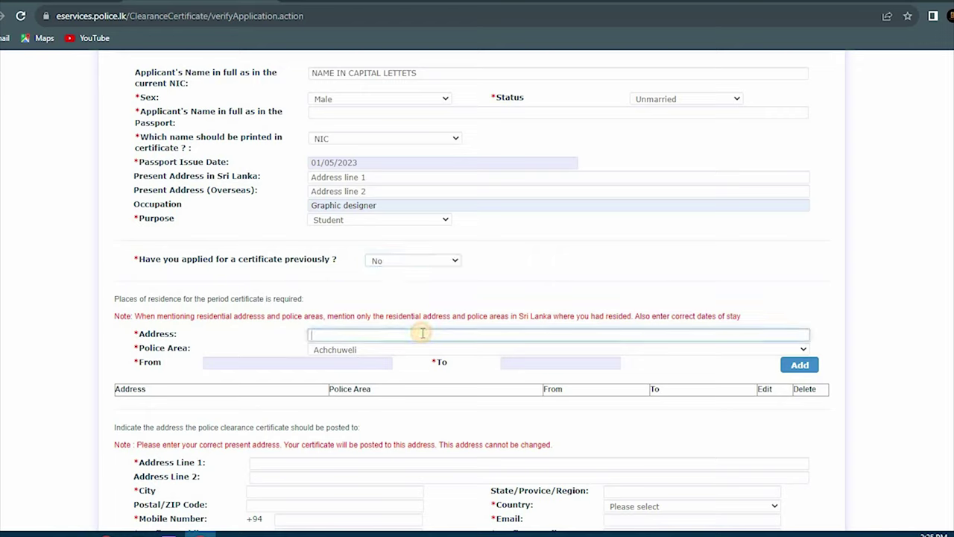
{"action": "type", "text": "Address line 1"}
{"action": "scroll", "coordinate": [418, 333], "scroll_direction": "down", "scroll_amount": 1}
{"action": "left_click", "coordinate": [425, 289]}
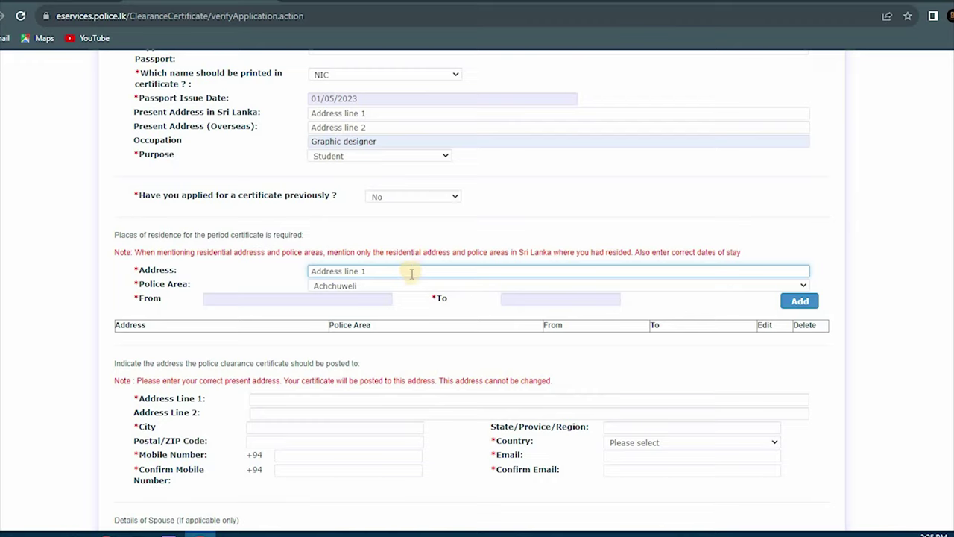
{"action": "left_click", "coordinate": [409, 287]}
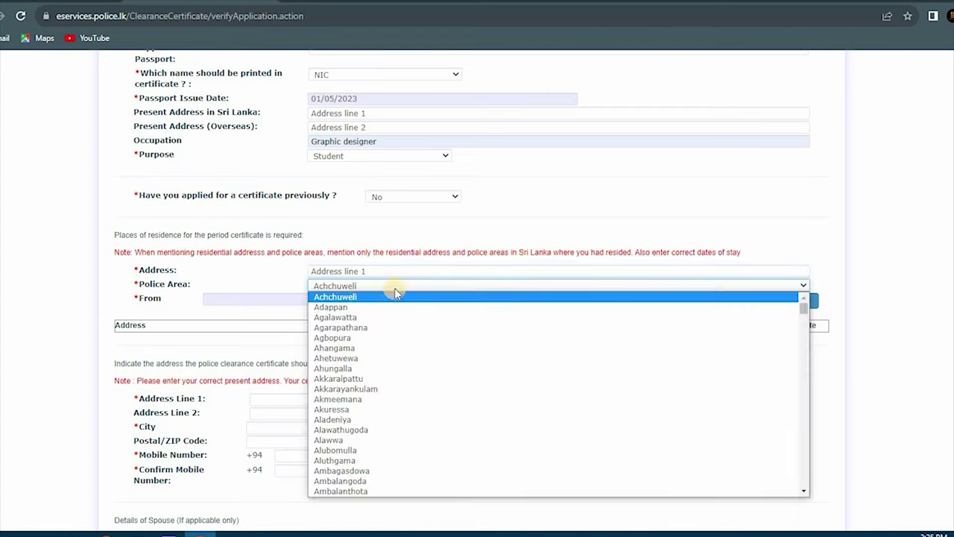
{"action": "left_click", "coordinate": [356, 307]}
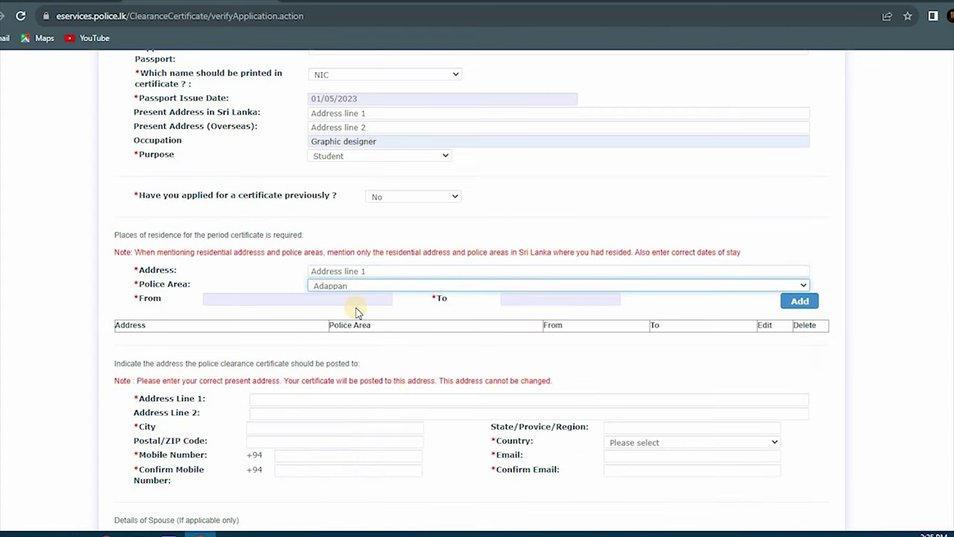
Step: Set the residence period from 01/05/2023 to 02/05/2023 and add the residence to the list
{"action": "left_click", "coordinate": [346, 298]}
{"action": "left_click", "coordinate": [232, 354]}
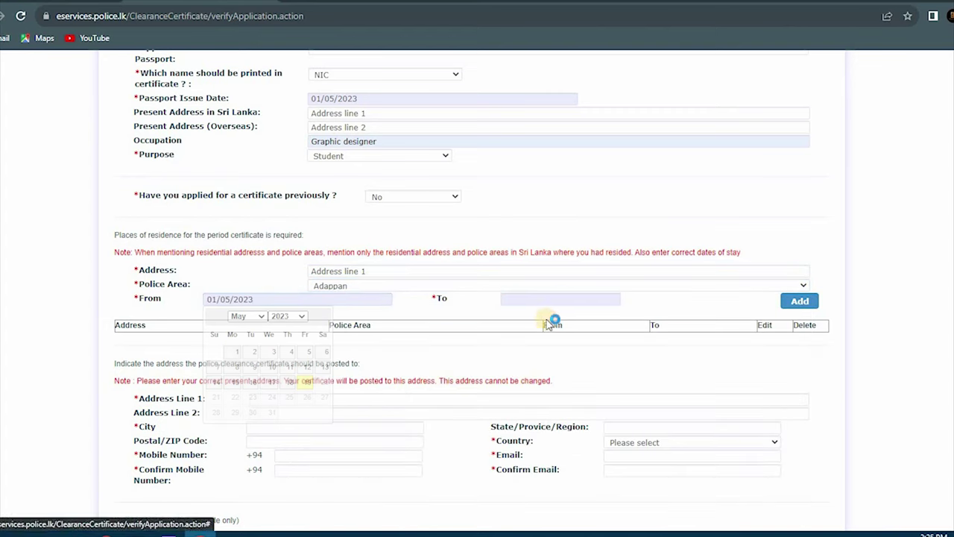
{"action": "left_click", "coordinate": [514, 299]}
{"action": "left_click", "coordinate": [549, 352]}
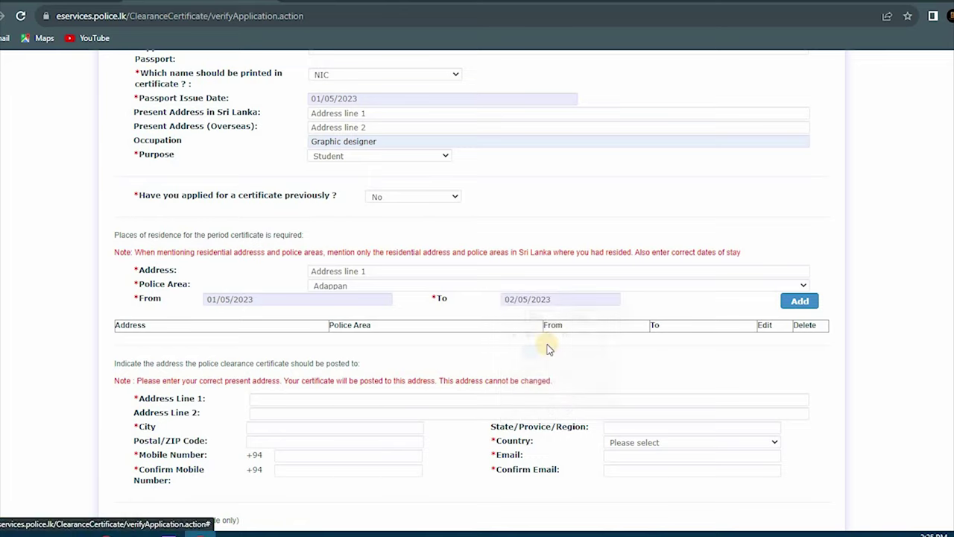
{"action": "left_click", "coordinate": [800, 304]}
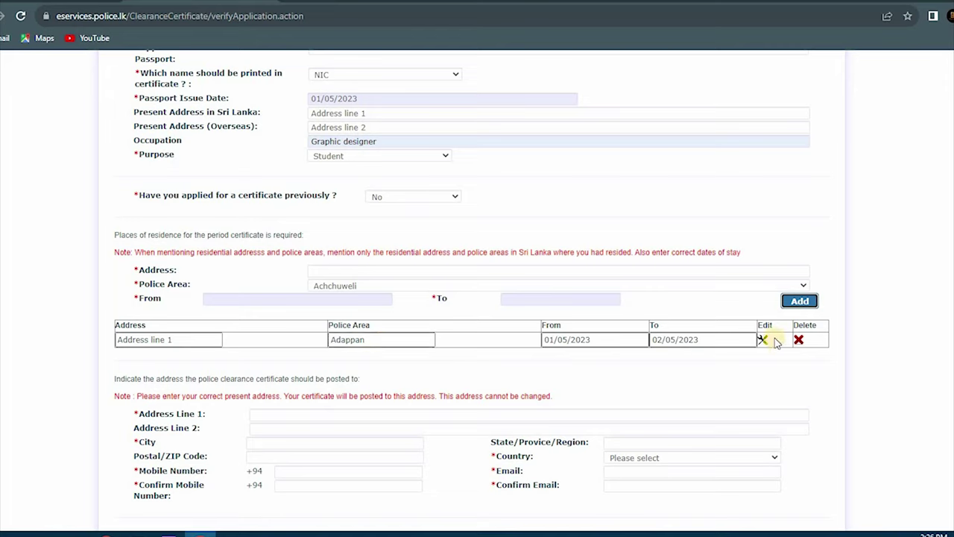
Step: Try to add a second residence, "Address line 2", in the Achchuweli police area from 01/05/2023 to 03/05/2023
{"action": "left_click", "coordinate": [411, 270]}
{"action": "type", "text": "Address line 1"}
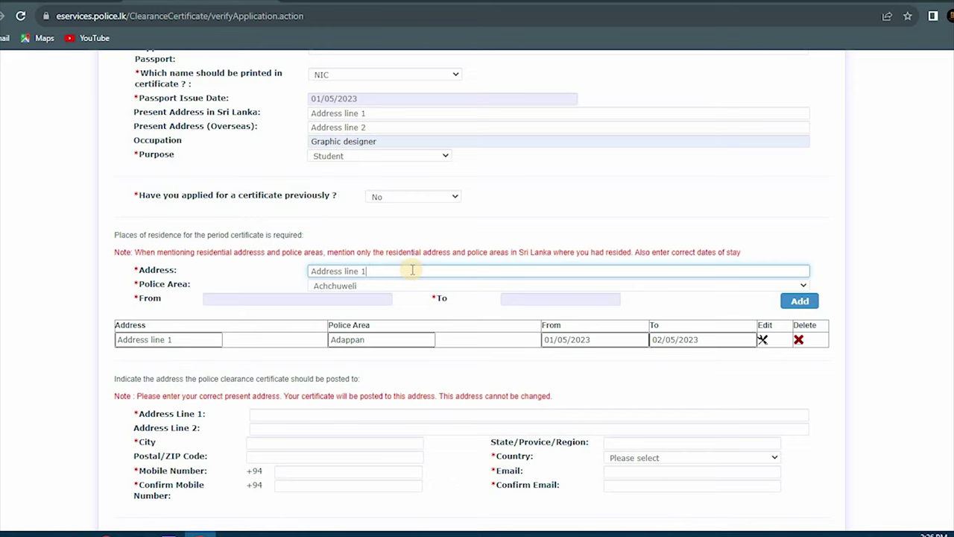
{"action": "type", "text": "2"}
{"action": "left_click", "coordinate": [357, 299]}
{"action": "left_click", "coordinate": [233, 349]}
{"action": "left_click", "coordinate": [530, 300]}
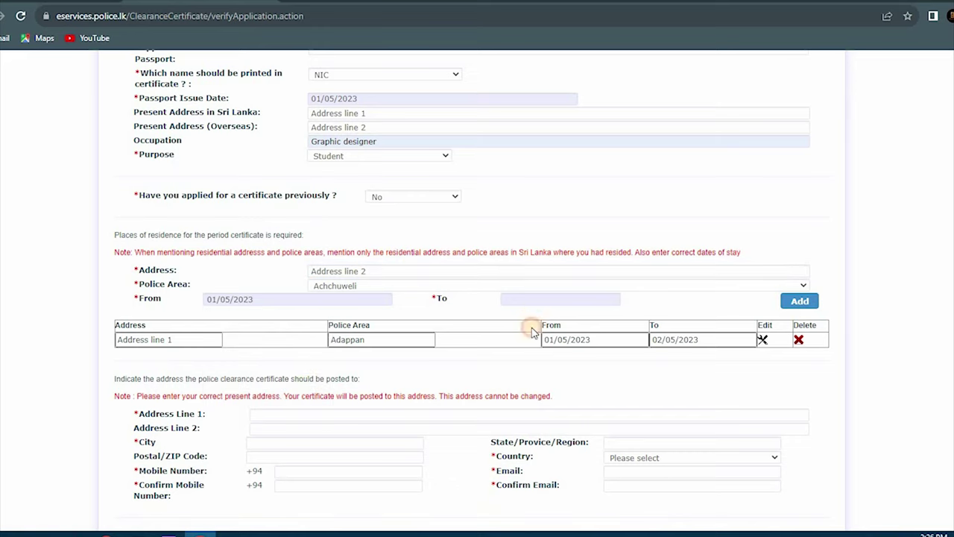
{"action": "left_click", "coordinate": [560, 353]}
{"action": "left_click", "coordinate": [812, 301]}
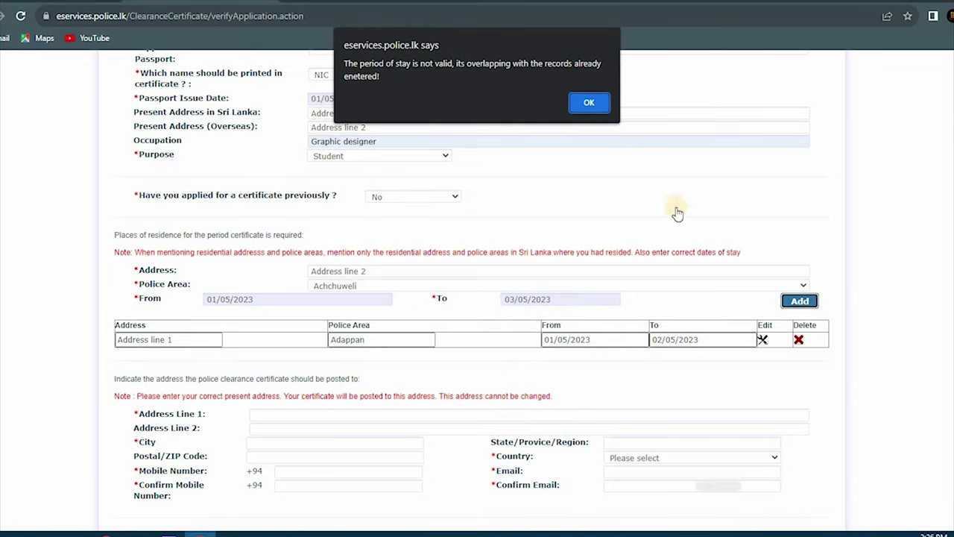
{"action": "left_click", "coordinate": [601, 101]}
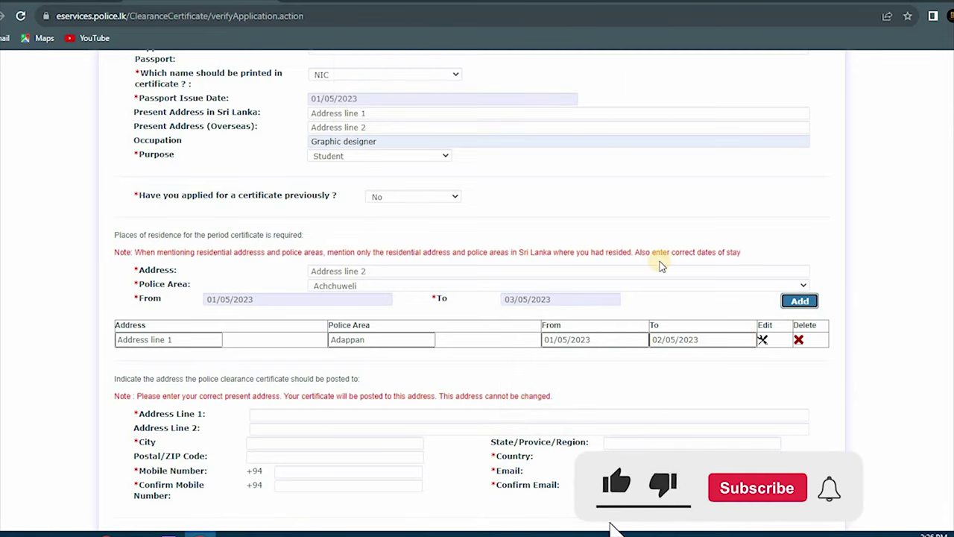
{"action": "key", "text": "Return"}
{"action": "key", "text": "Return"}
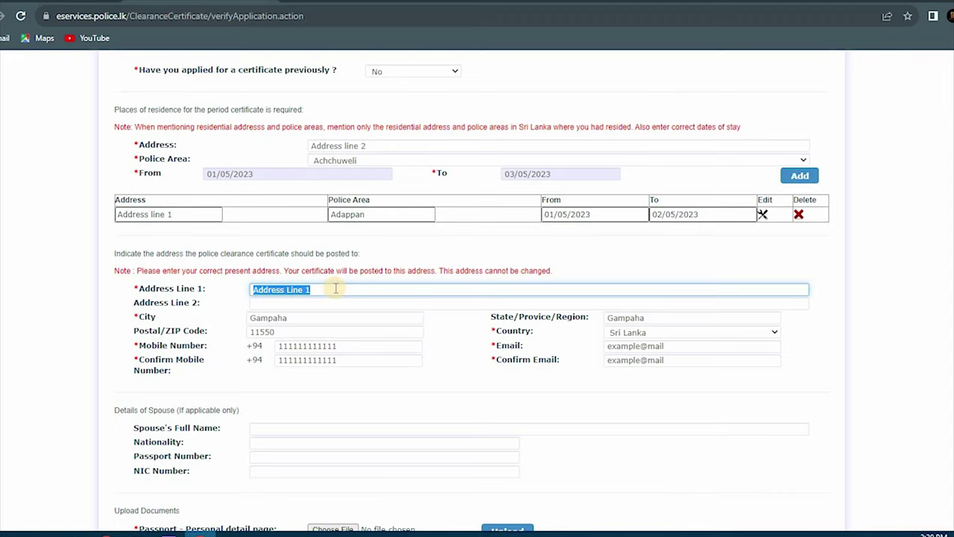
Step: Review the certificate's posting address, city, postal code and region, plus the mobile number and email with their confirmations
{"action": "left_click", "coordinate": [335, 287]}
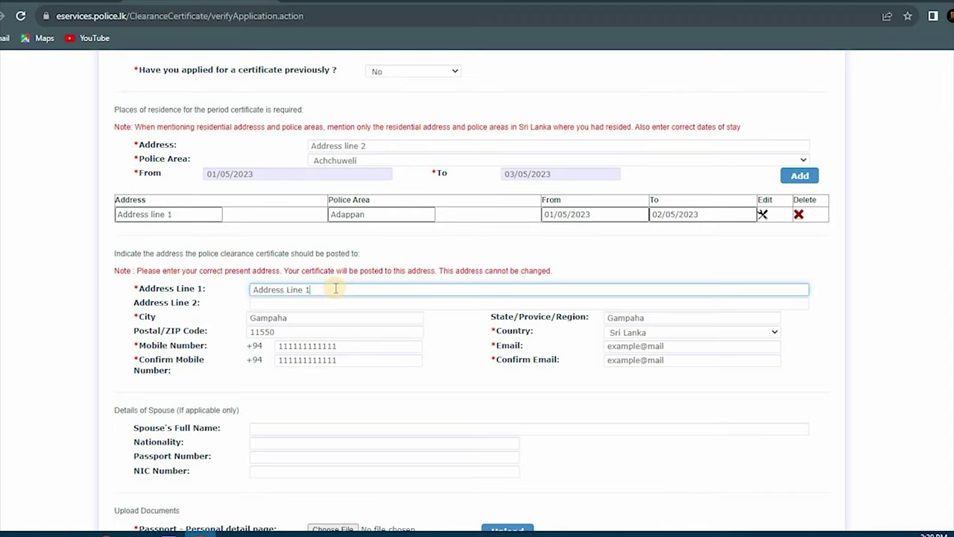
{"action": "double_click", "coordinate": [323, 317]}
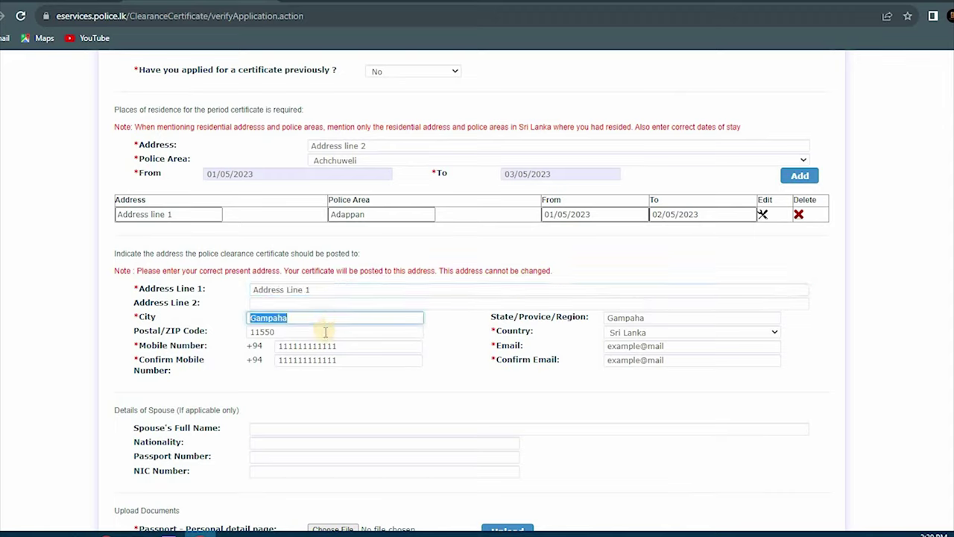
{"action": "double_click", "coordinate": [325, 332]}
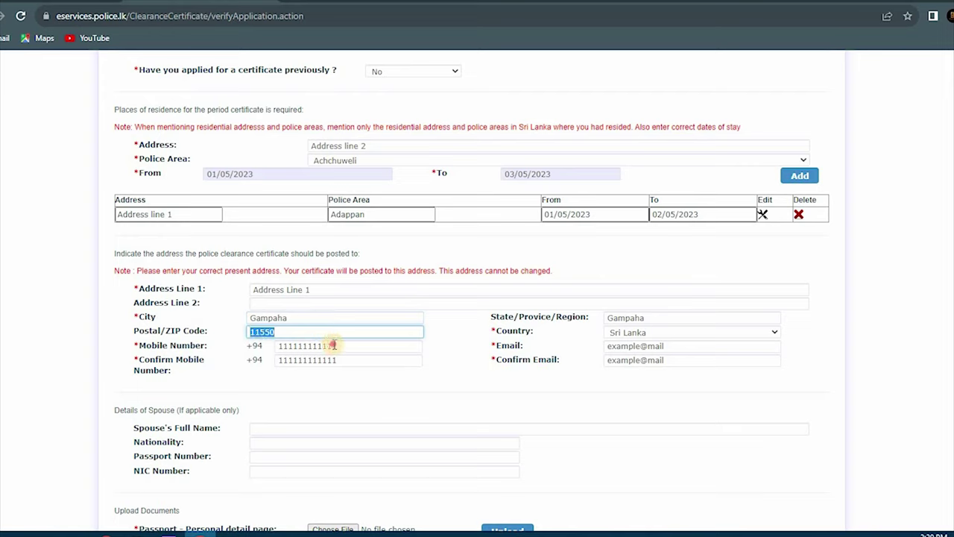
{"action": "double_click", "coordinate": [333, 345]}
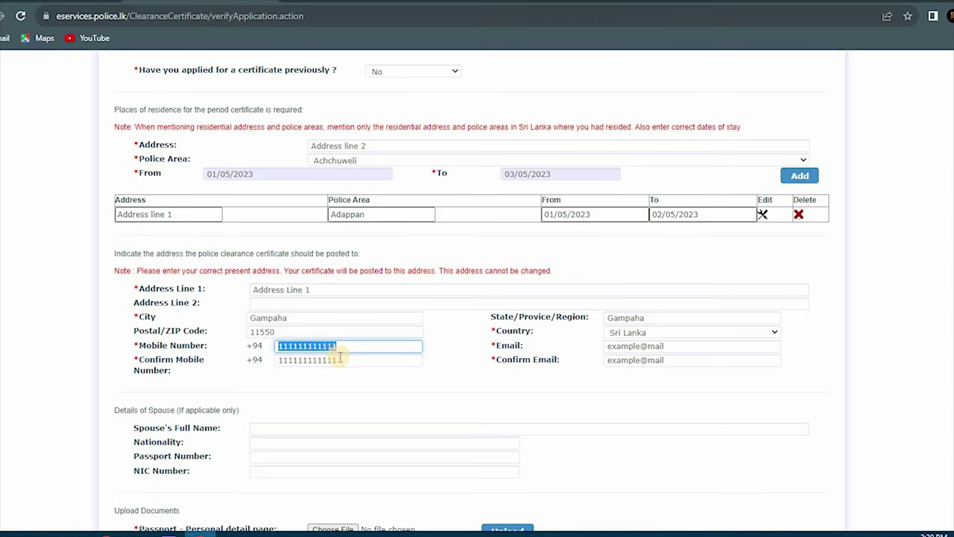
{"action": "double_click", "coordinate": [339, 360]}
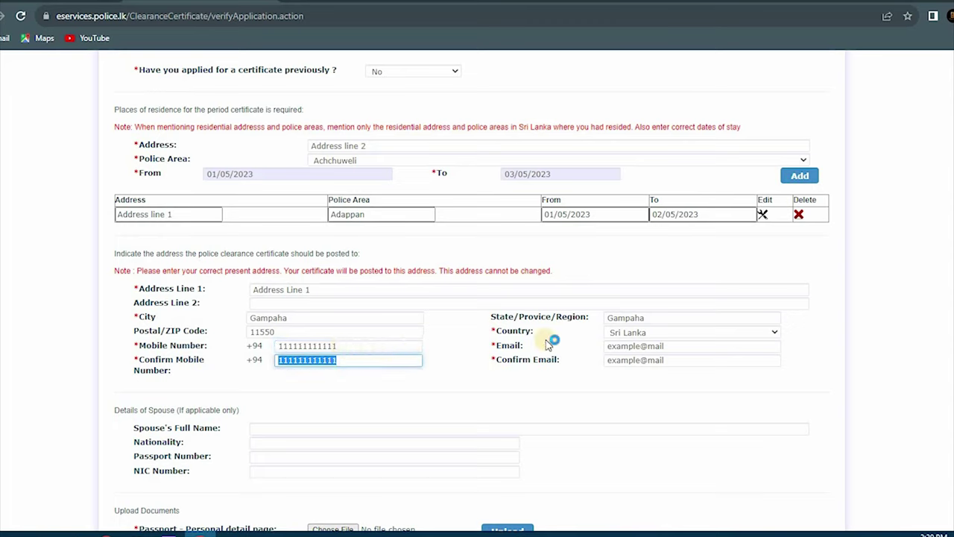
{"action": "double_click", "coordinate": [675, 317]}
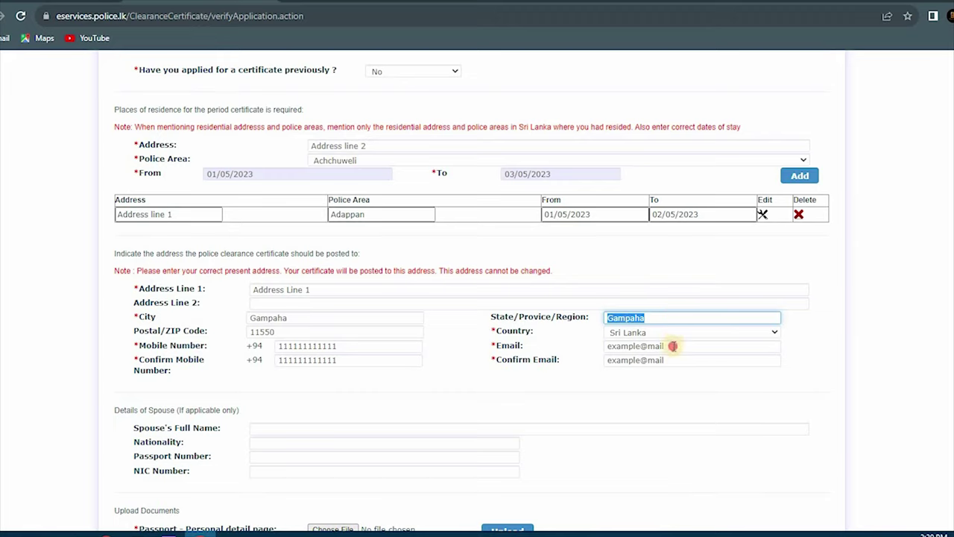
{"action": "triple_click", "coordinate": [672, 346]}
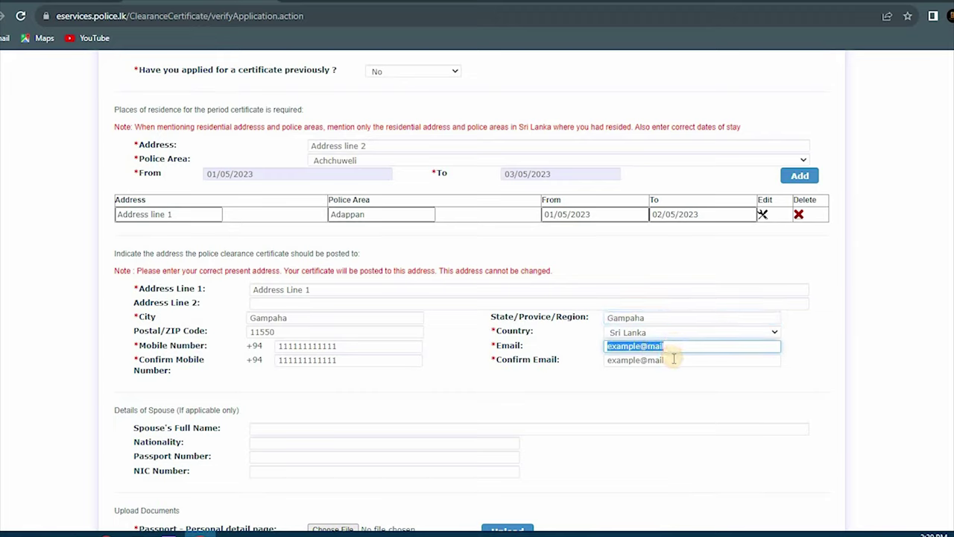
{"action": "triple_click", "coordinate": [672, 359]}
{"action": "left_click", "coordinate": [673, 360]}
Step: Enter "NAME" as the spouse's full name and "Sinahala" as the spouse's nationality
{"action": "scroll", "coordinate": [641, 346], "scroll_direction": "down", "scroll_amount": 2}
{"action": "left_click", "coordinate": [453, 301]}
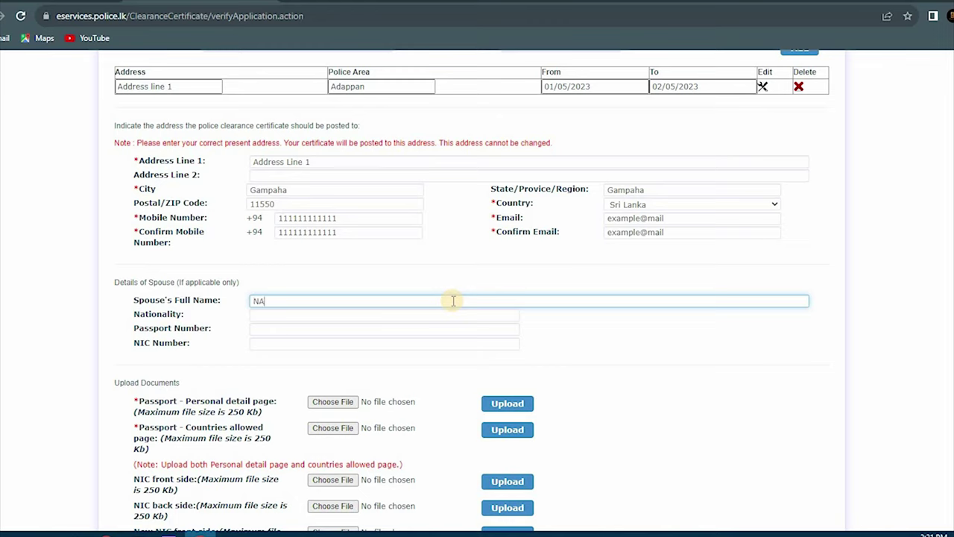
{"action": "left_click", "coordinate": [448, 315]}
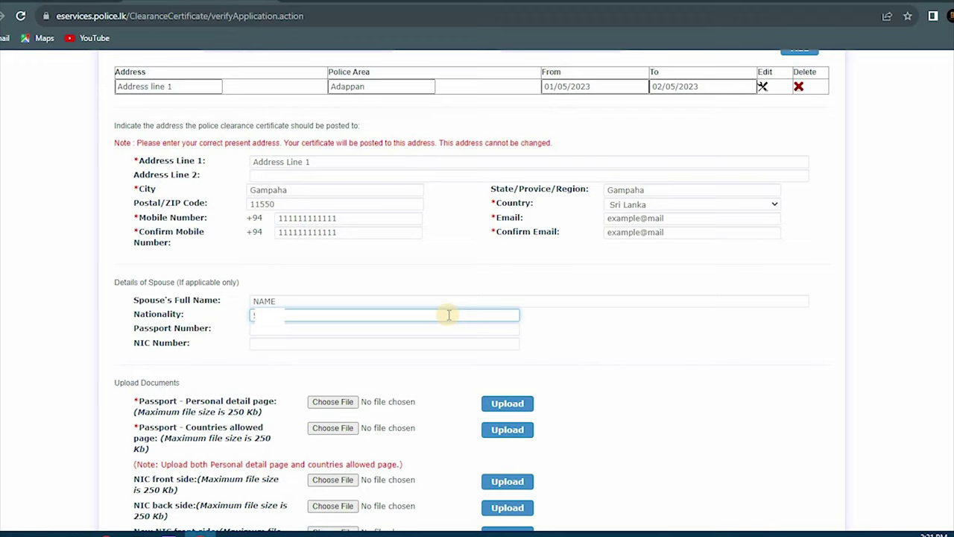
{"action": "type", "text": "a"}
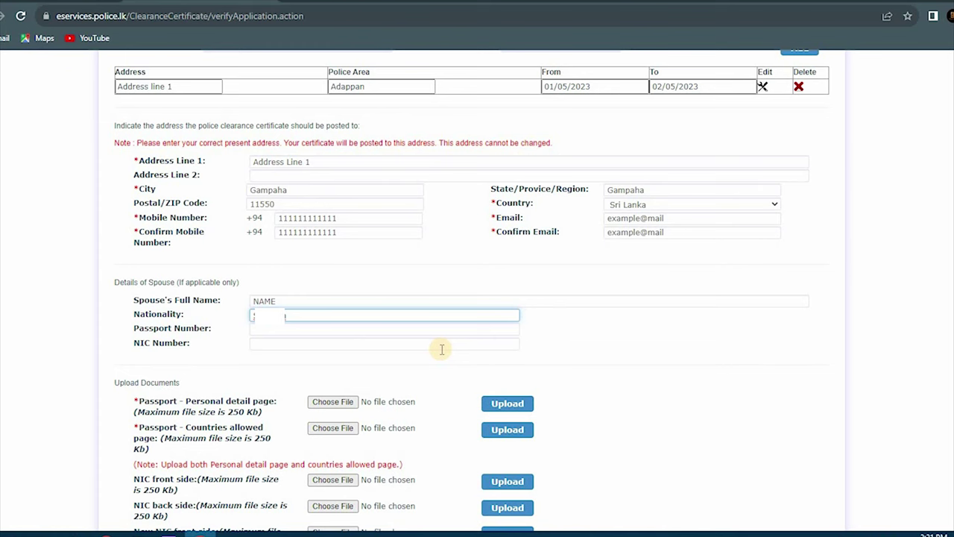
{"action": "scroll", "coordinate": [441, 349], "scroll_direction": "down", "scroll_amount": 3}
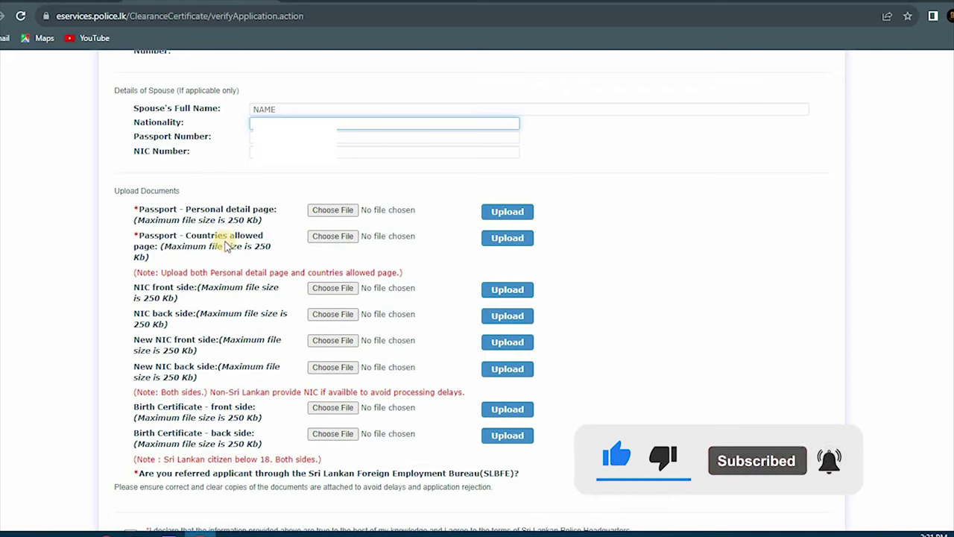
{"action": "left_click", "coordinate": [348, 211]}
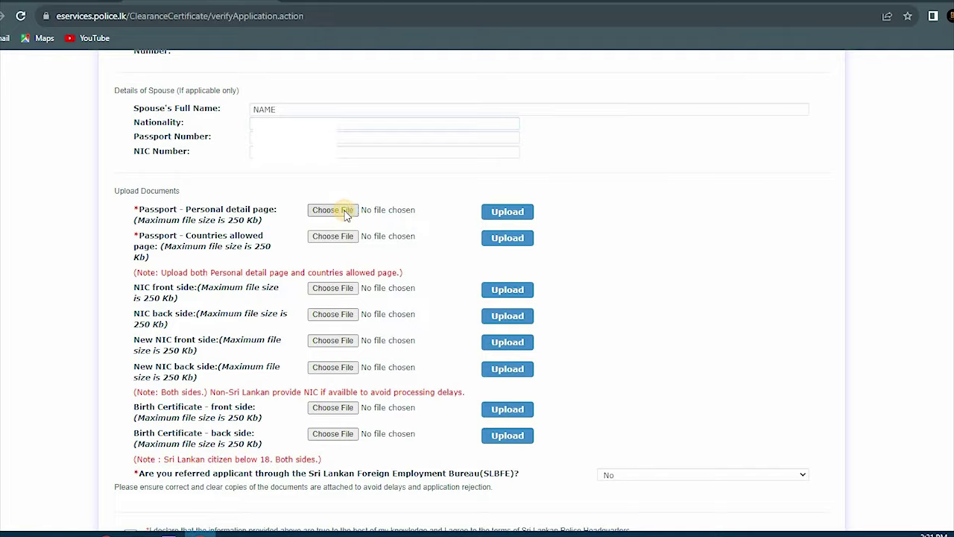
{"action": "left_click", "coordinate": [611, 457]}
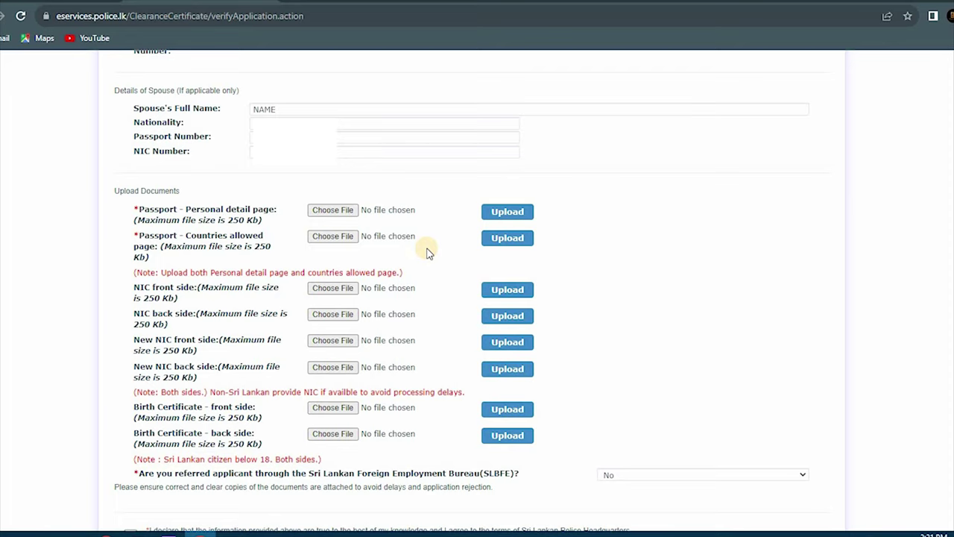
{"action": "left_click", "coordinate": [509, 213]}
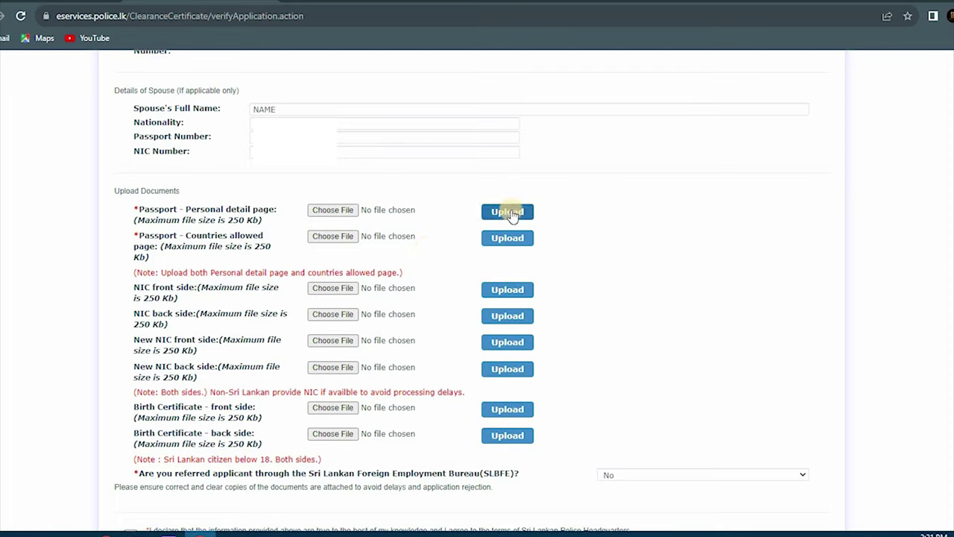
{"action": "left_click_drag", "start_coordinate": [226, 221], "coordinate": [259, 222]}
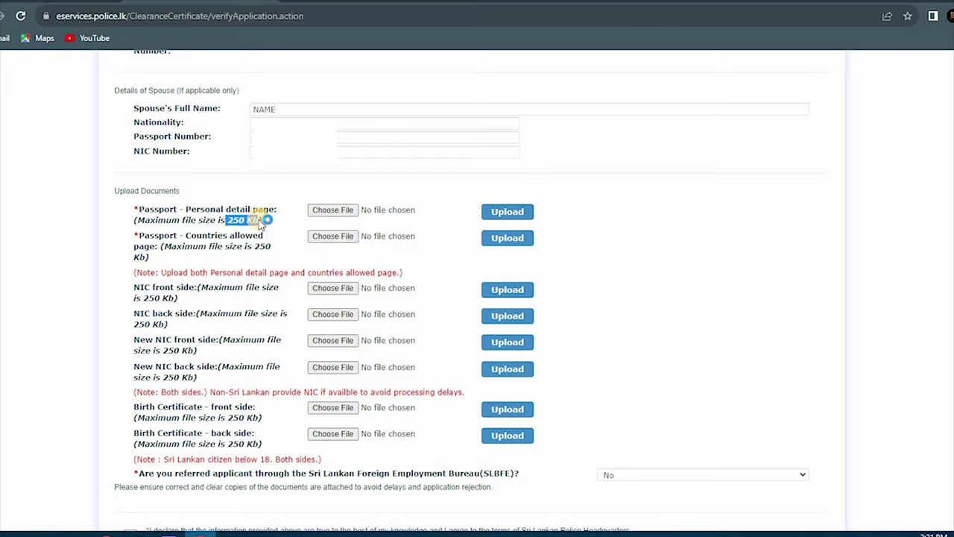
{"action": "left_click", "coordinate": [495, 214]}
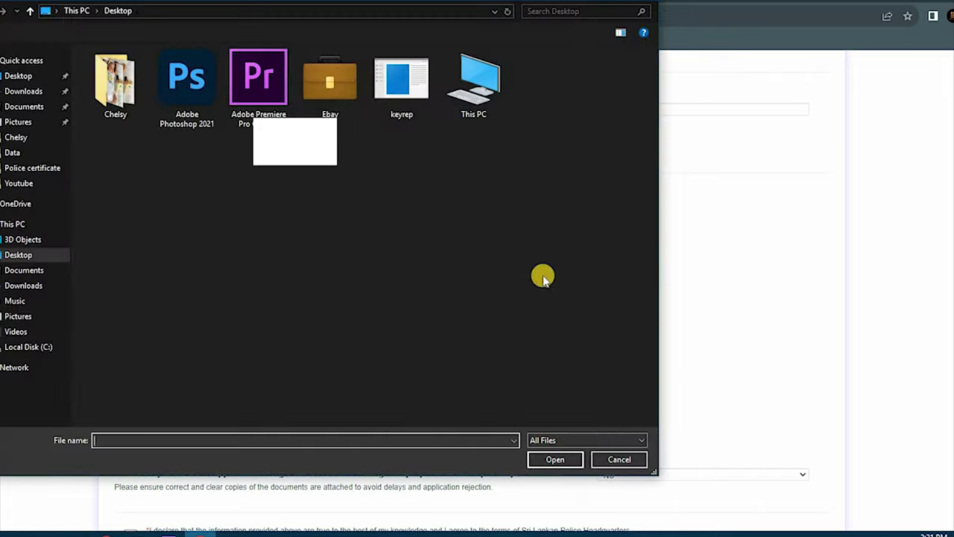
{"action": "left_click", "coordinate": [615, 458]}
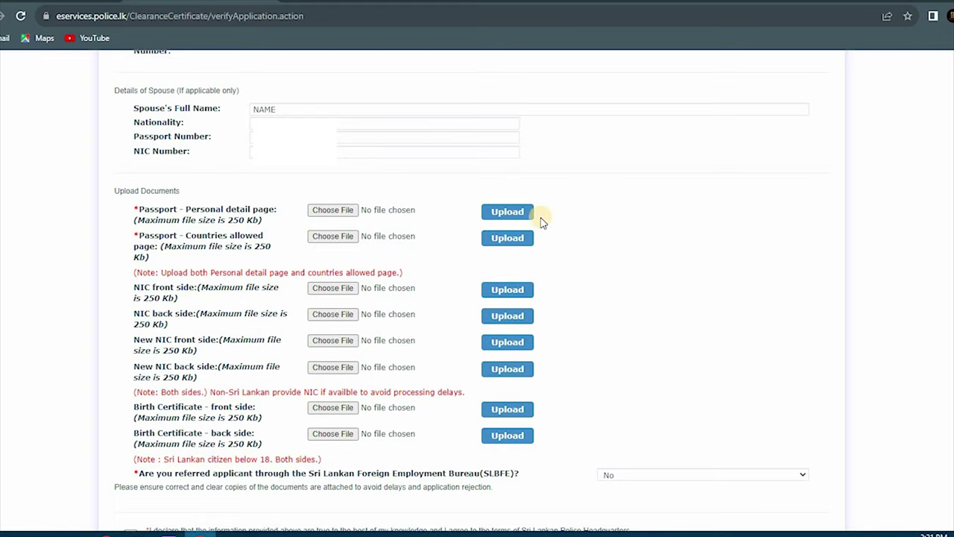
{"action": "left_click", "coordinate": [244, 246]}
{"action": "left_click", "coordinate": [273, 317]}
{"action": "left_click", "coordinate": [246, 342]}
{"action": "left_click", "coordinate": [631, 474]}
{"action": "left_click", "coordinate": [845, 488]}
Step: Set the name printed in the certificate to Passport and examine the affidavit upload requirement
{"action": "scroll", "coordinate": [744, 332], "scroll_direction": "up", "scroll_amount": 7}
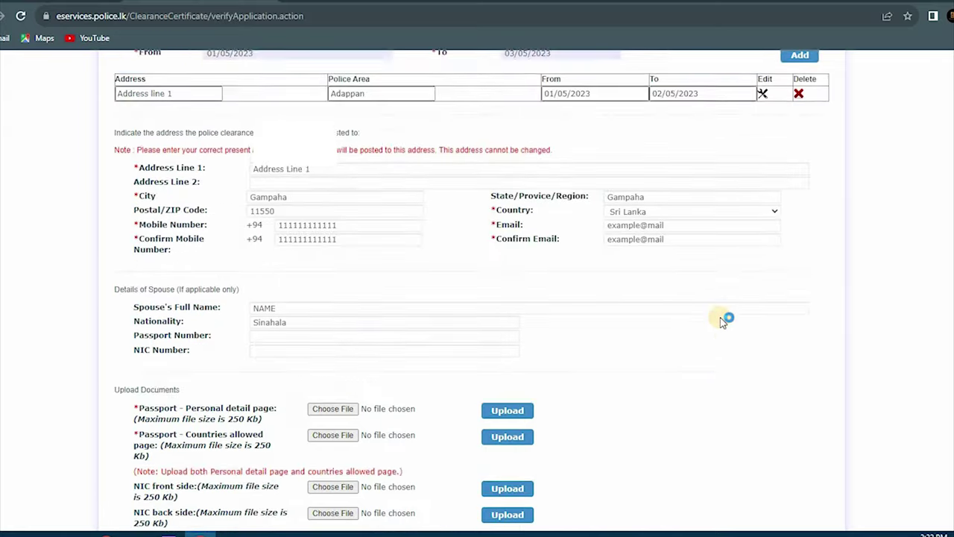
{"action": "scroll", "coordinate": [585, 270], "scroll_direction": "up", "scroll_amount": 2}
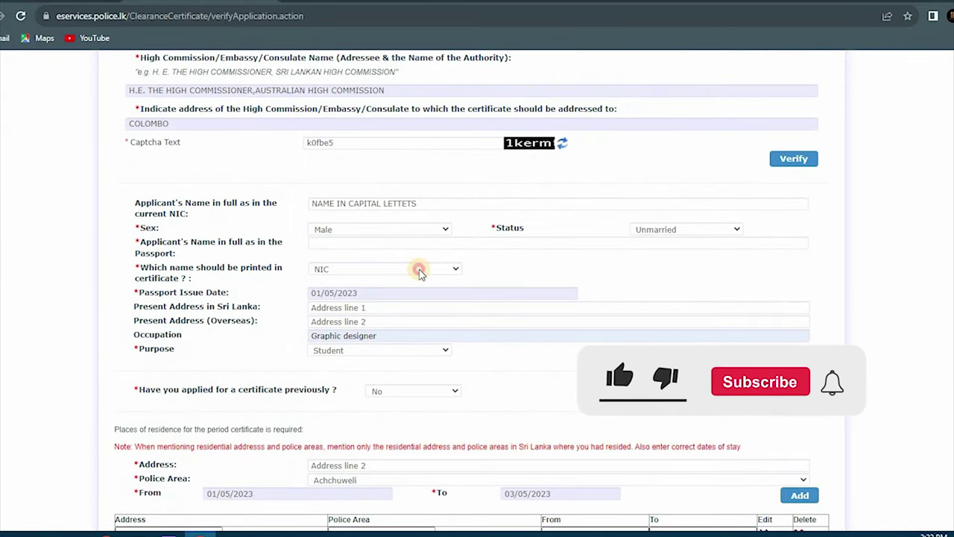
{"action": "left_click", "coordinate": [421, 269]}
{"action": "left_click", "coordinate": [401, 300]}
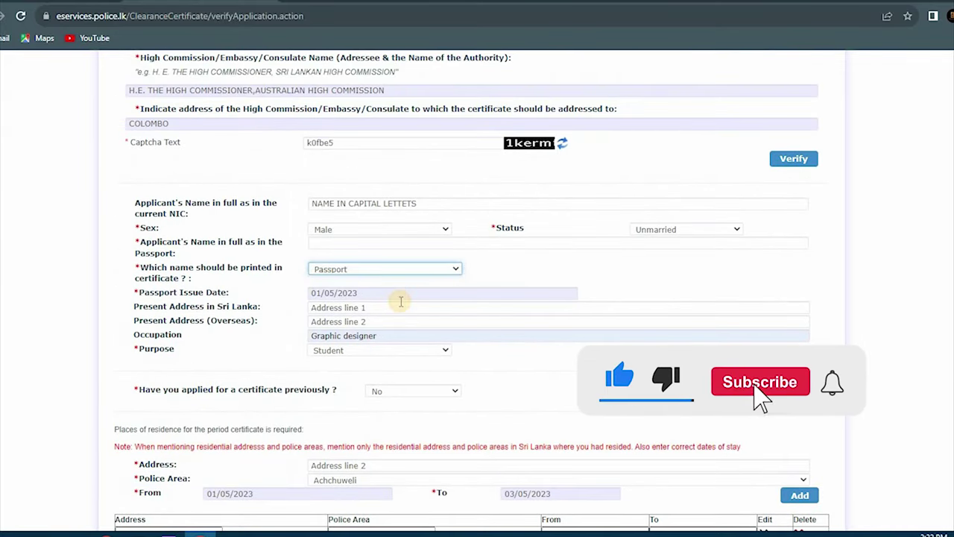
{"action": "scroll", "coordinate": [395, 298], "scroll_direction": "down", "scroll_amount": 10}
{"action": "scroll", "coordinate": [395, 269], "scroll_direction": "down", "scroll_amount": 2}
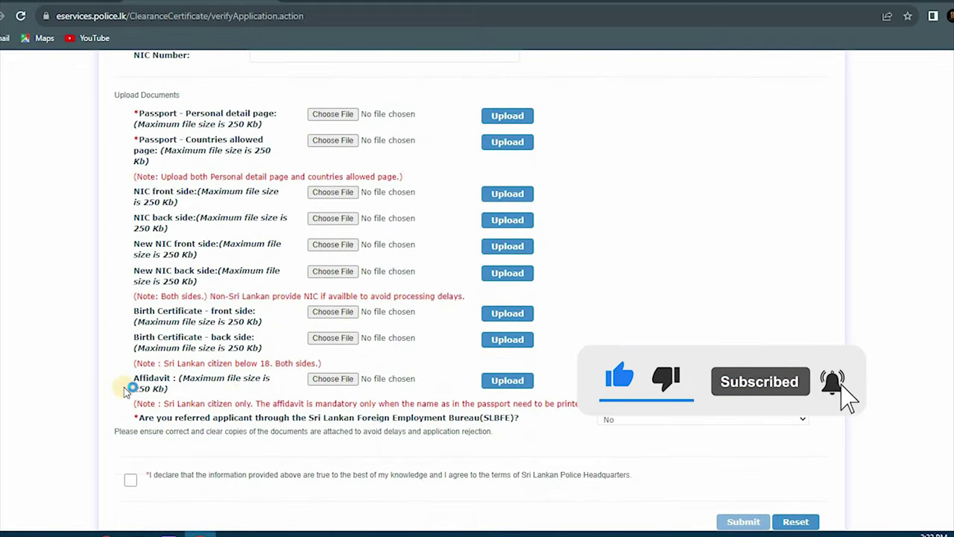
{"action": "left_click_drag", "start_coordinate": [135, 380], "coordinate": [283, 384]}
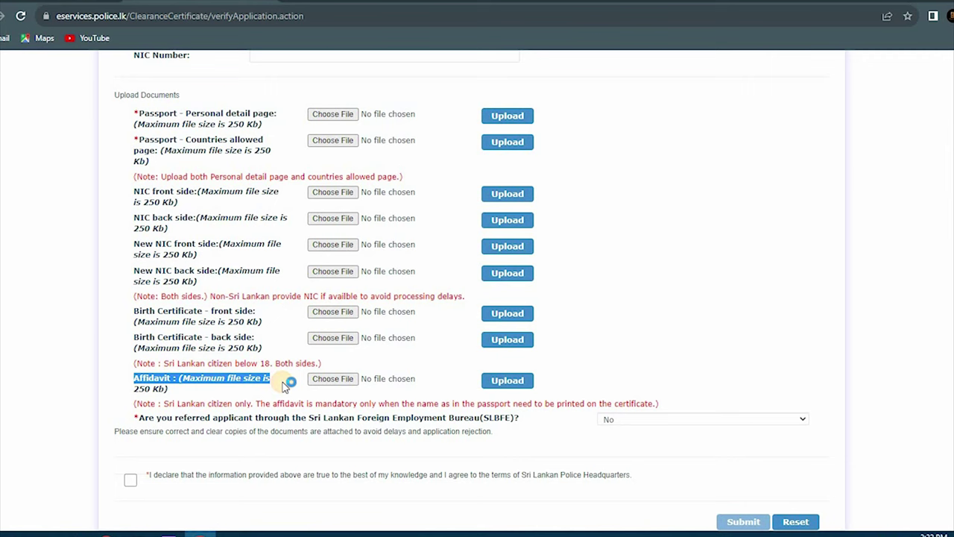
Step: Change the name printed in the certificate back to NIC
{"action": "scroll", "coordinate": [283, 385], "scroll_direction": "up", "scroll_amount": 10}
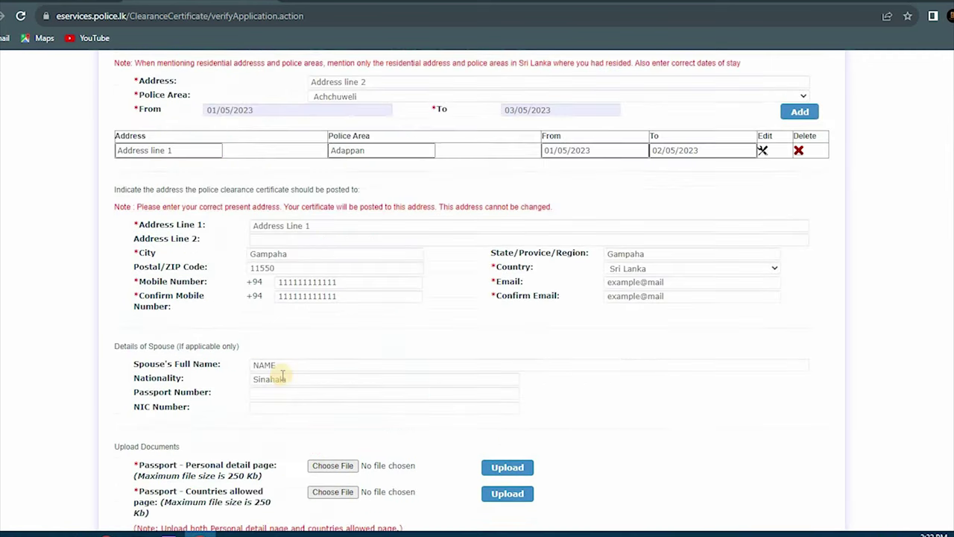
{"action": "scroll", "coordinate": [322, 217], "scroll_direction": "up", "scroll_amount": 1}
{"action": "left_click", "coordinate": [340, 237]}
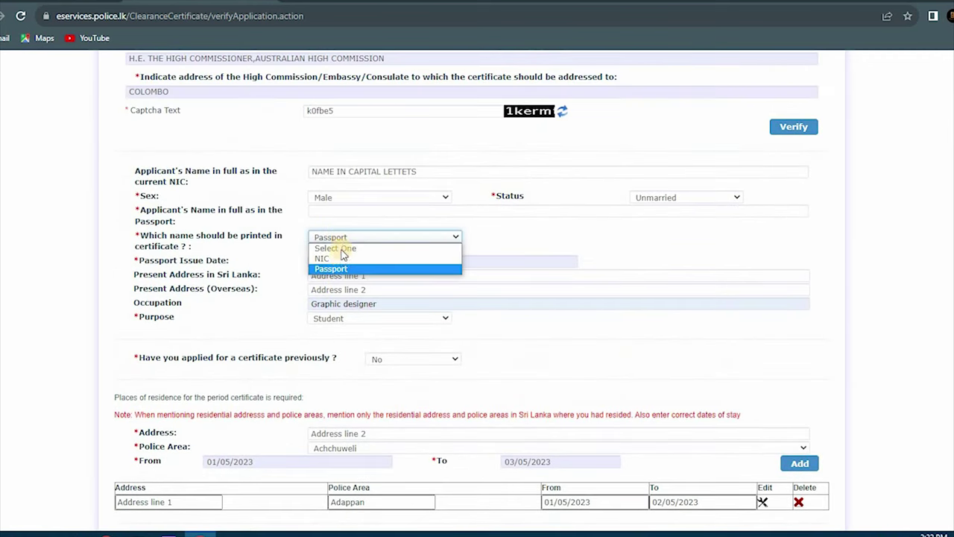
{"action": "left_click", "coordinate": [339, 254]}
Step: Answer No to whether the applicant is referred through the Sri Lankan Foreign Employment Bureau (SLBFE)
{"action": "scroll", "coordinate": [340, 256], "scroll_direction": "down", "scroll_amount": 9}
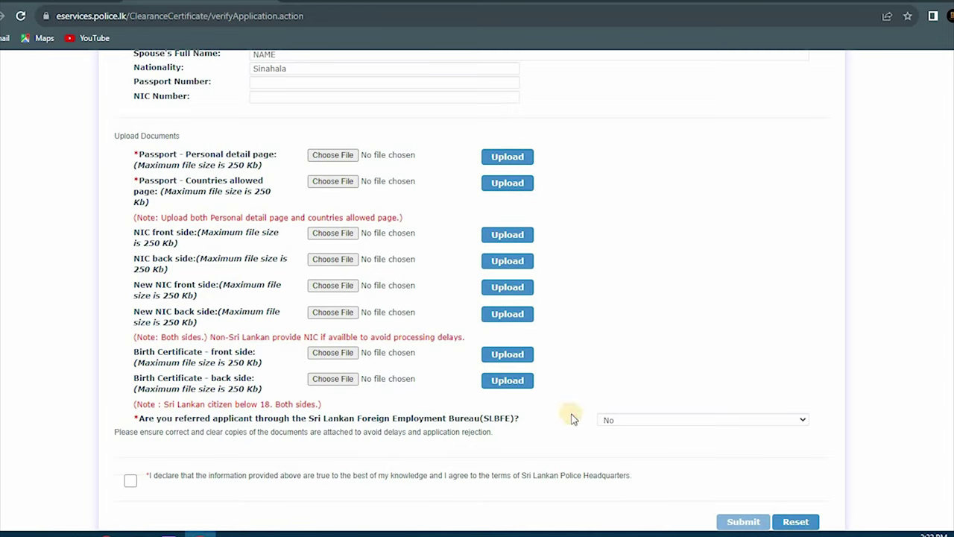
{"action": "left_click", "coordinate": [728, 424]}
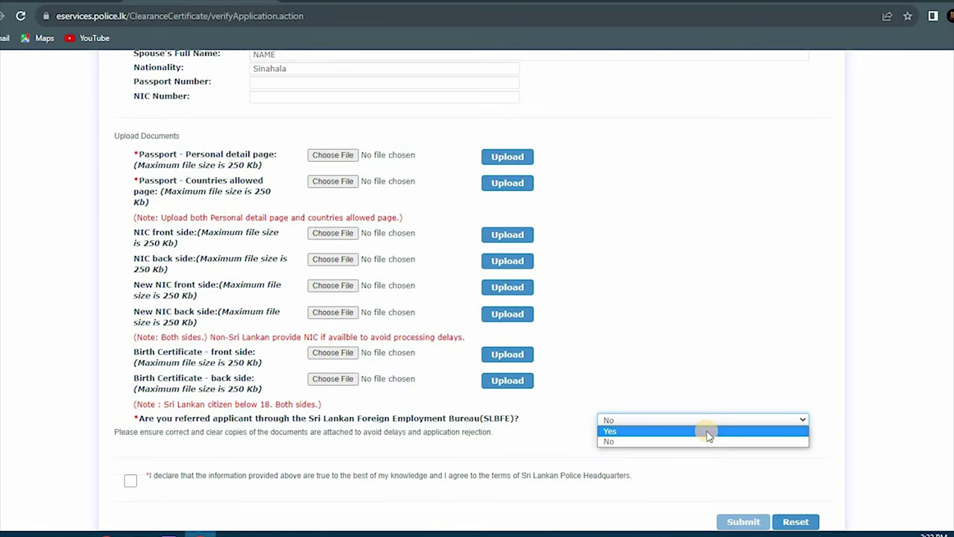
{"action": "left_click", "coordinate": [704, 441]}
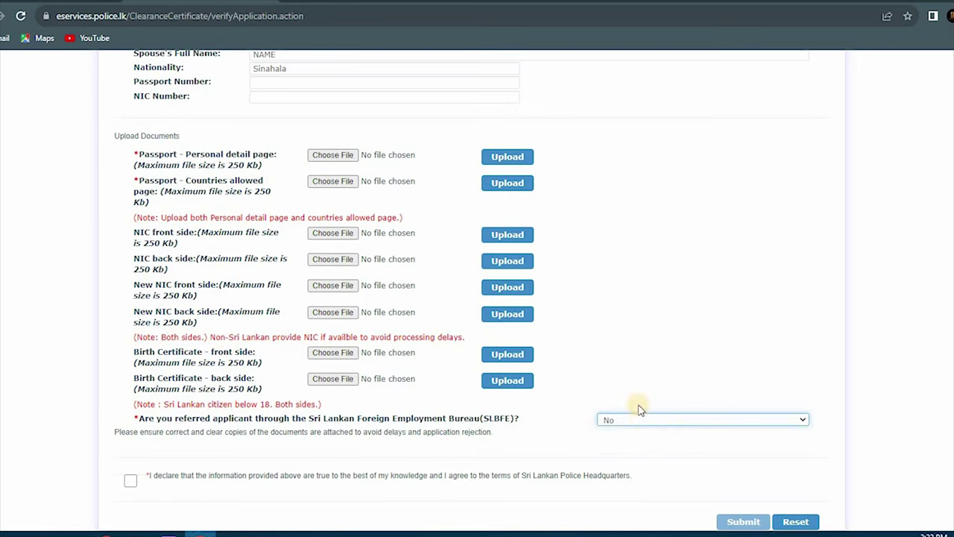
Step: Accept the declaration that the information is true and submit the clearance certificate application
{"action": "left_click", "coordinate": [131, 482]}
{"action": "left_click", "coordinate": [734, 523]}
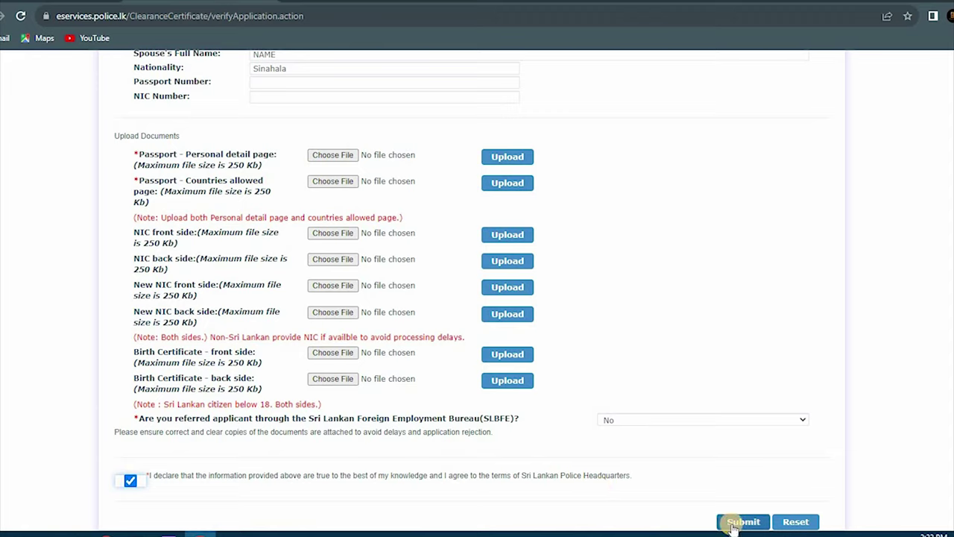